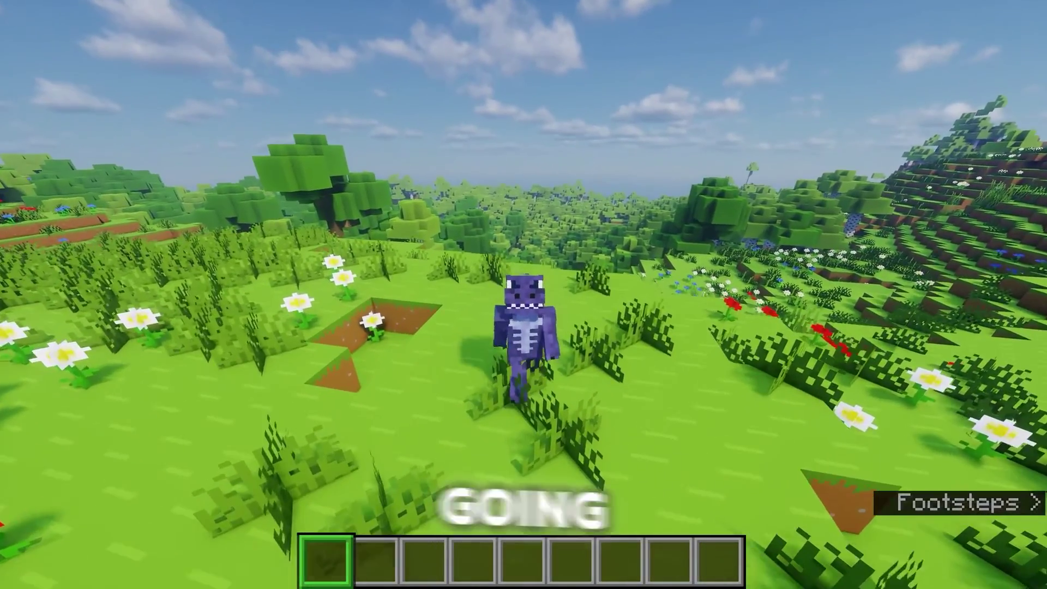
Toggle the shaders off and back on in the game world to compare how the landscape looks.
key("k")
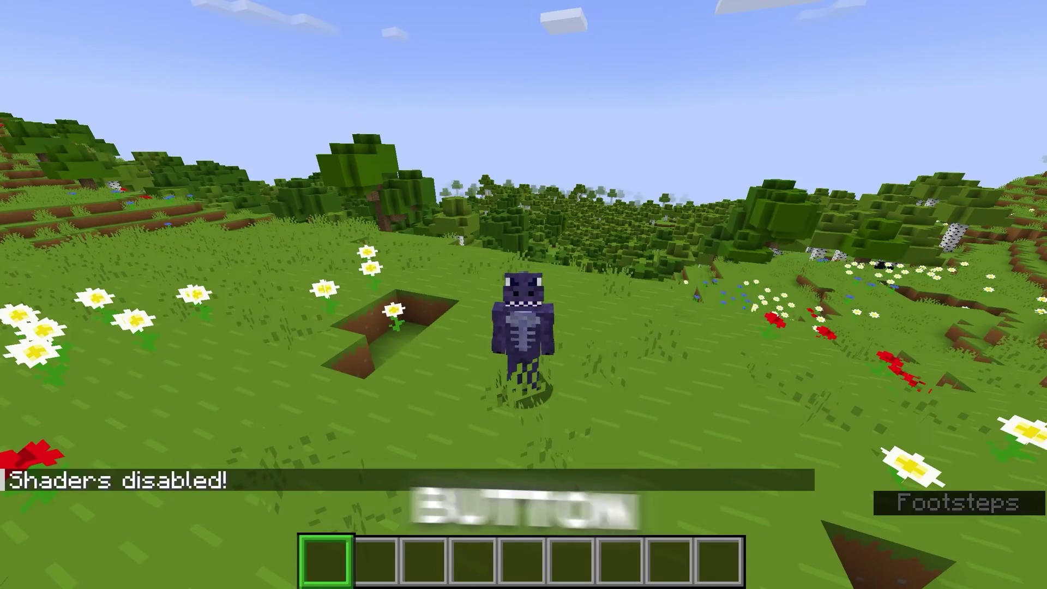
key("k")
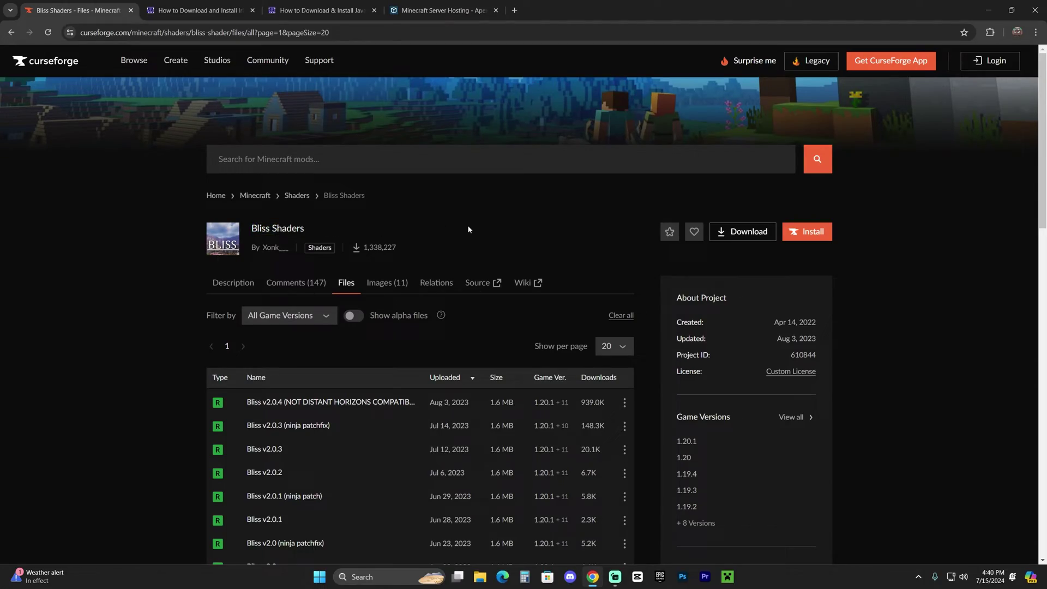
Check the supported game versions of Bliss v2.0.4 in the Bliss Shaders files list and download that file.
scroll(468, 229, "down", 5)
scroll(467, 273, "up", 5)
left_click_drag(303, 229, 267, 227)
left_click(406, 227)
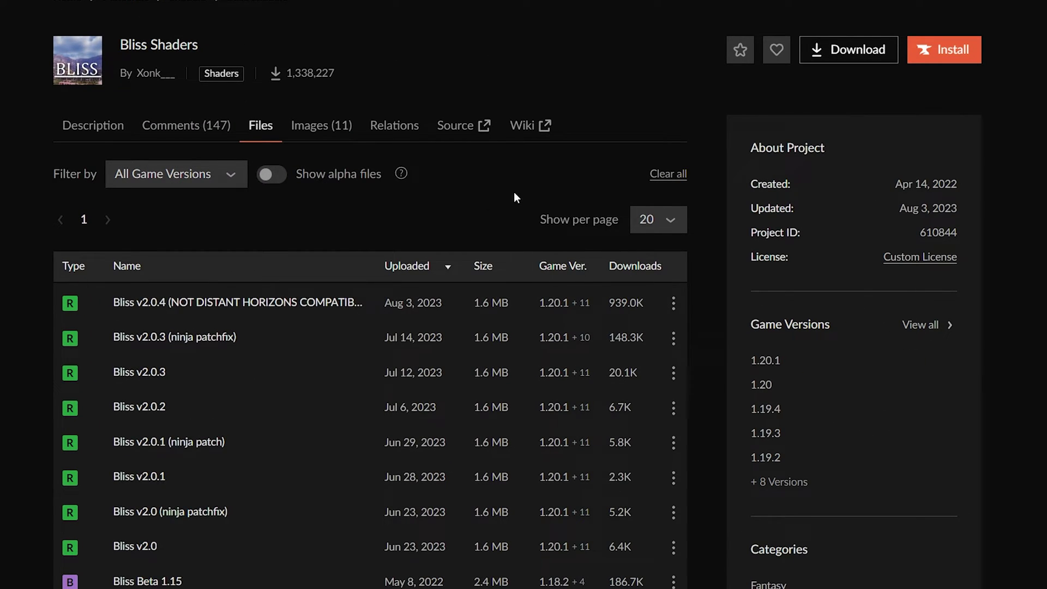
mouse_move(556, 305)
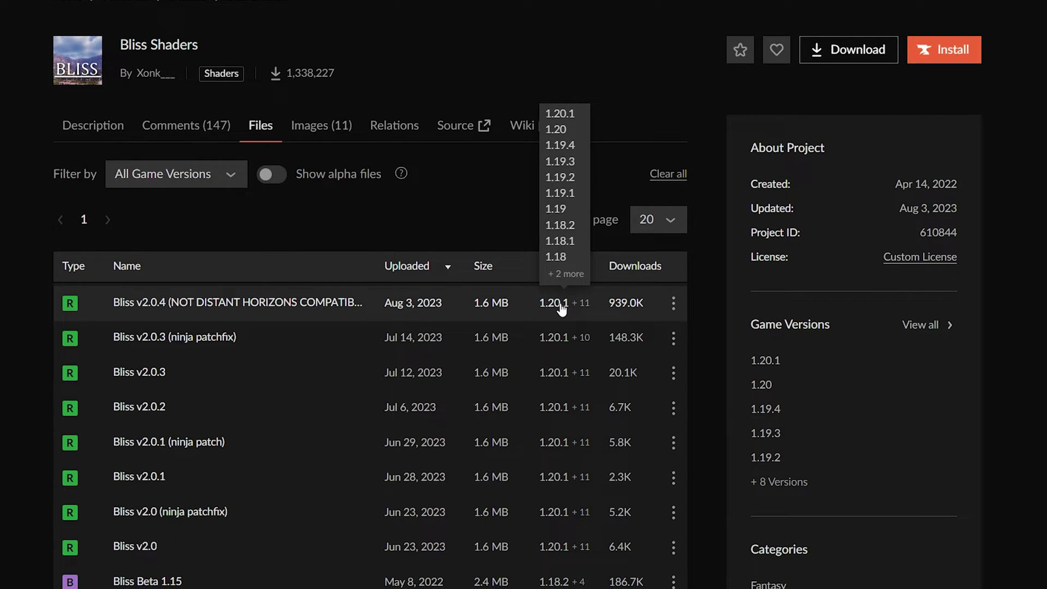
left_click(674, 306)
left_click(702, 375)
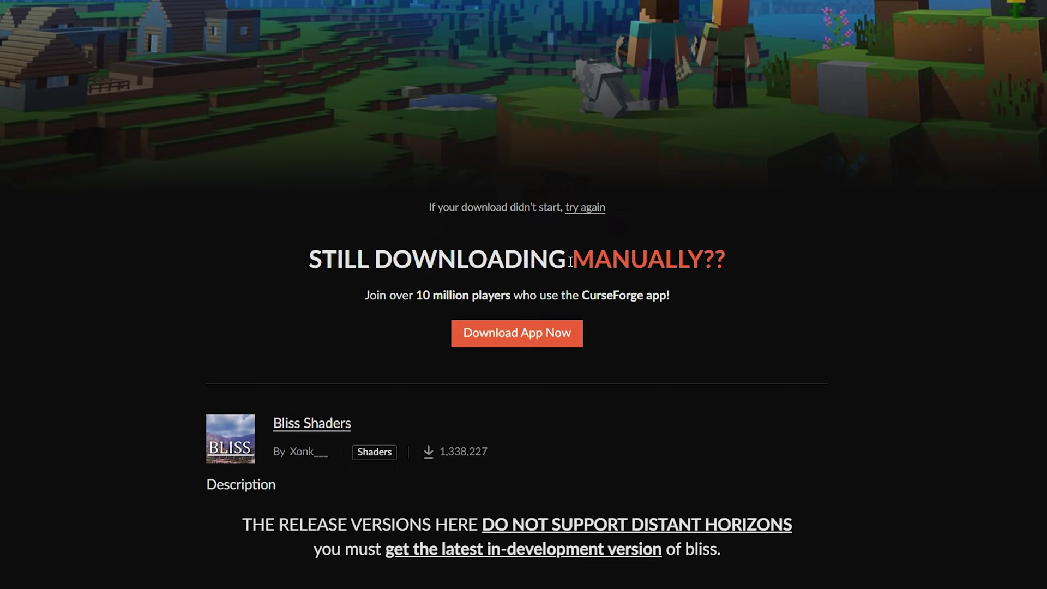
Examine the shader's download page, especially the description's note about Distant Horizons support.
scroll(283, 199, "down", 5)
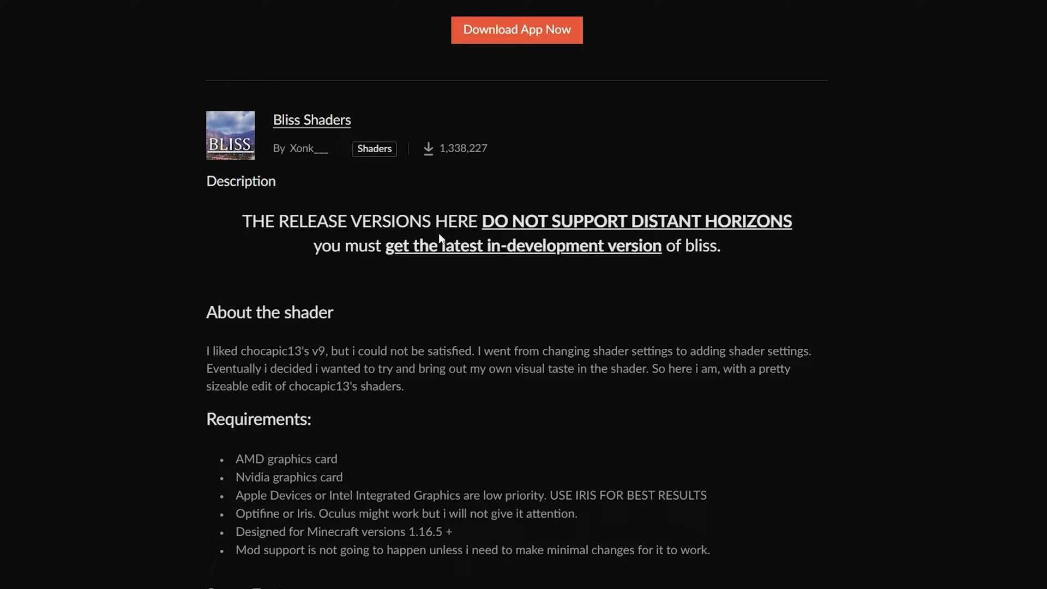
left_click_drag(275, 221, 430, 221)
left_click(439, 217)
double_click(401, 221)
left_click(453, 221)
scroll(739, 220, "up", 5)
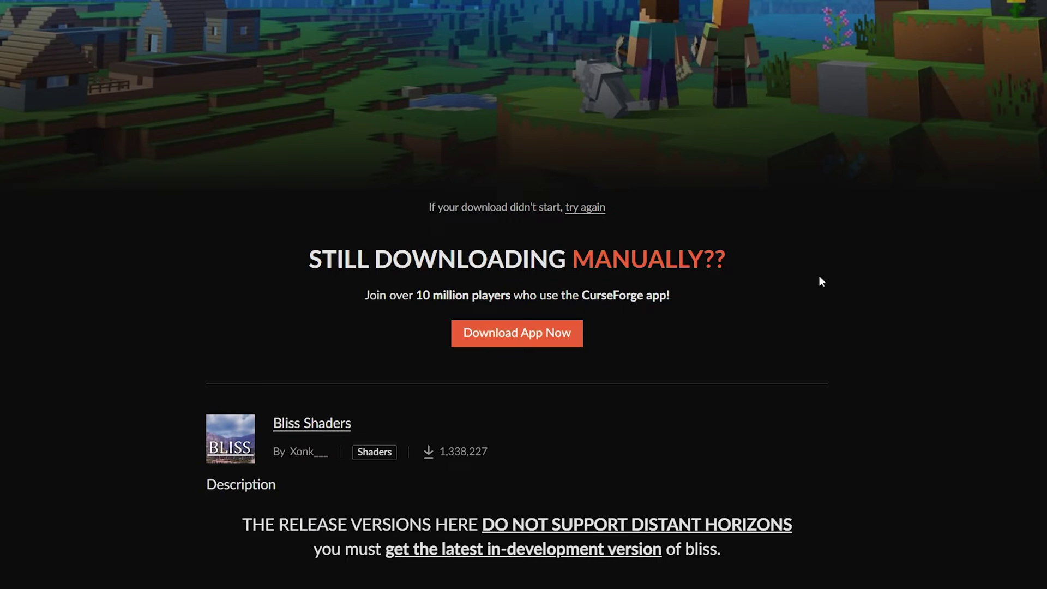
scroll(669, 313, "down", 3)
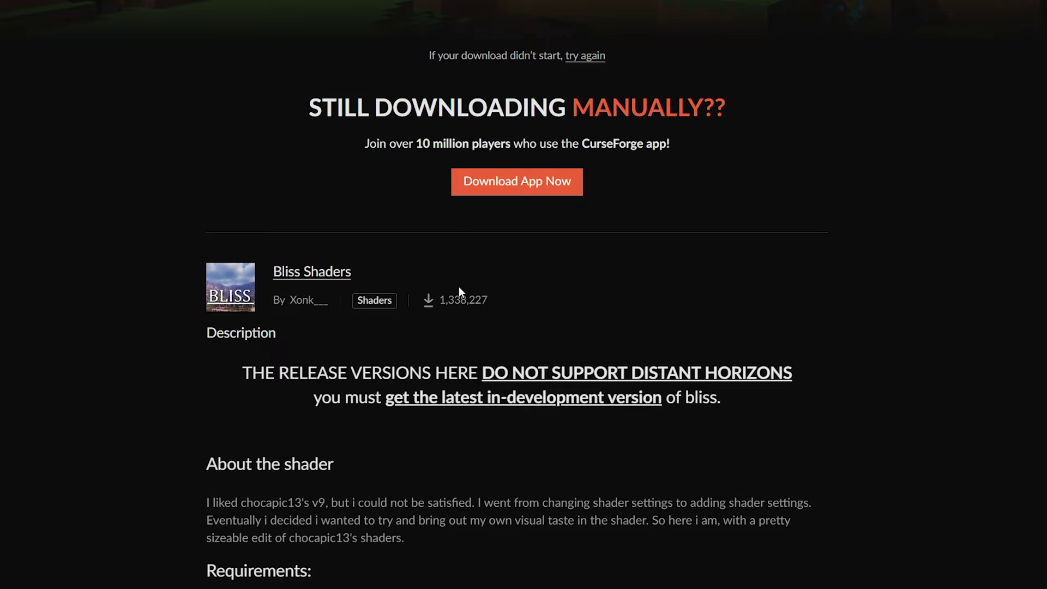
scroll(876, 309, "up", 3)
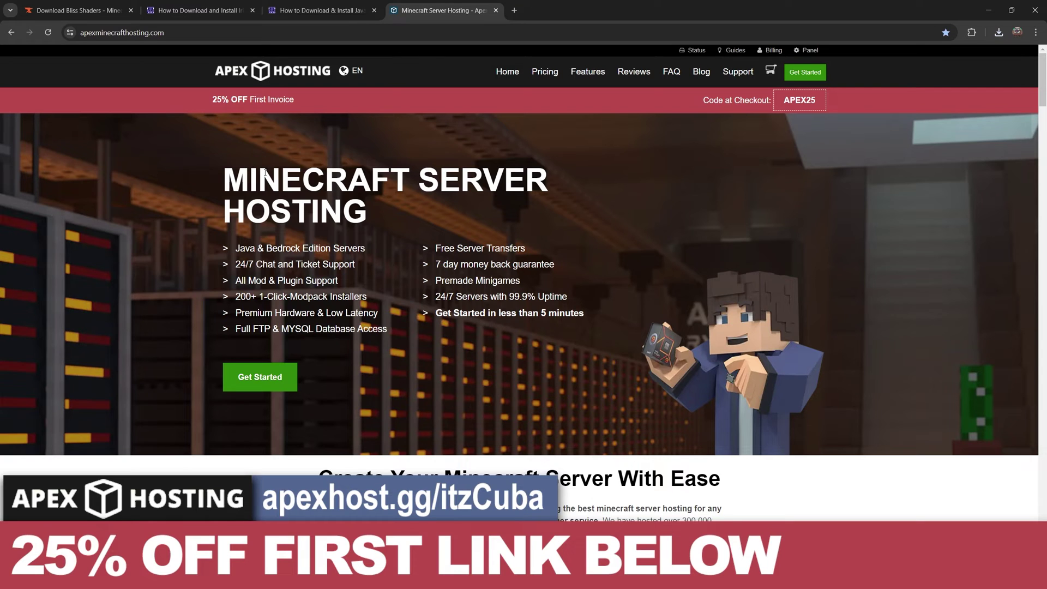
Review the Apex Hosting home page, focusing on the Minecraft server hosting features and the first-invoice discount.
left_click_drag(371, 209, 217, 168)
left_click(216, 168)
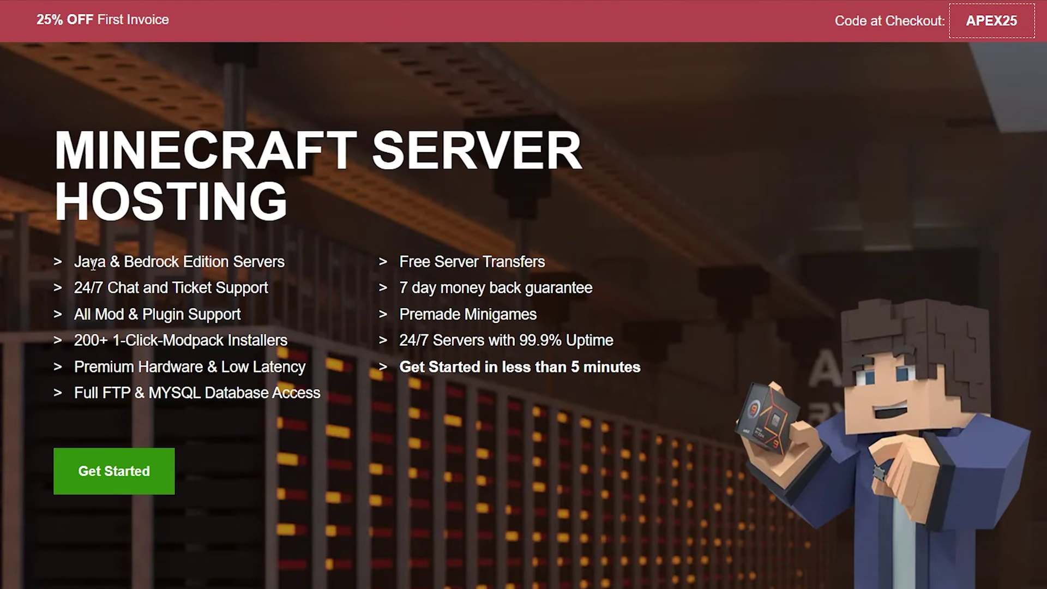
triple_click(107, 20)
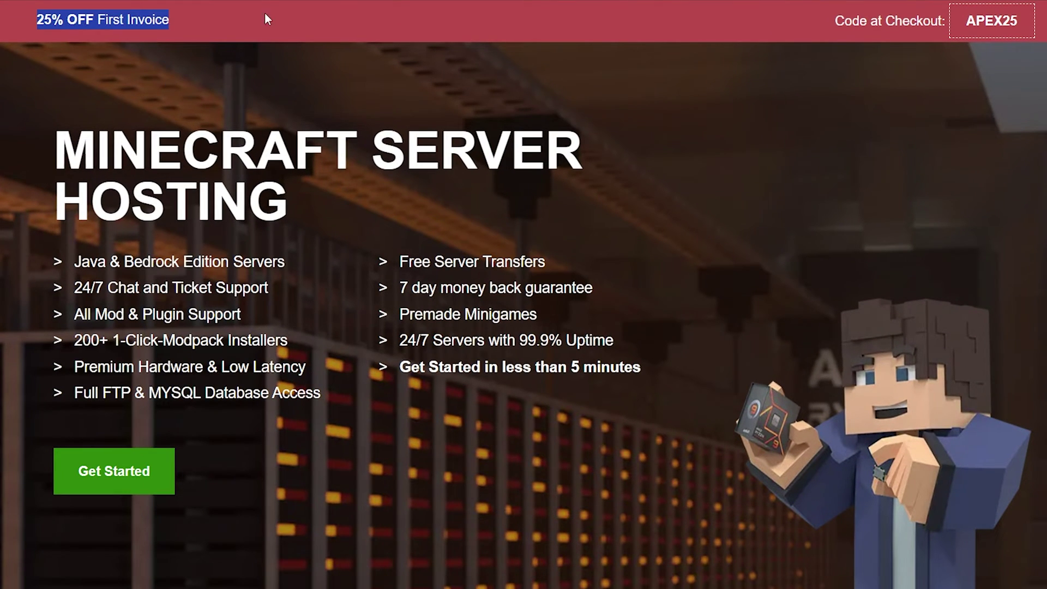
left_click(420, 64)
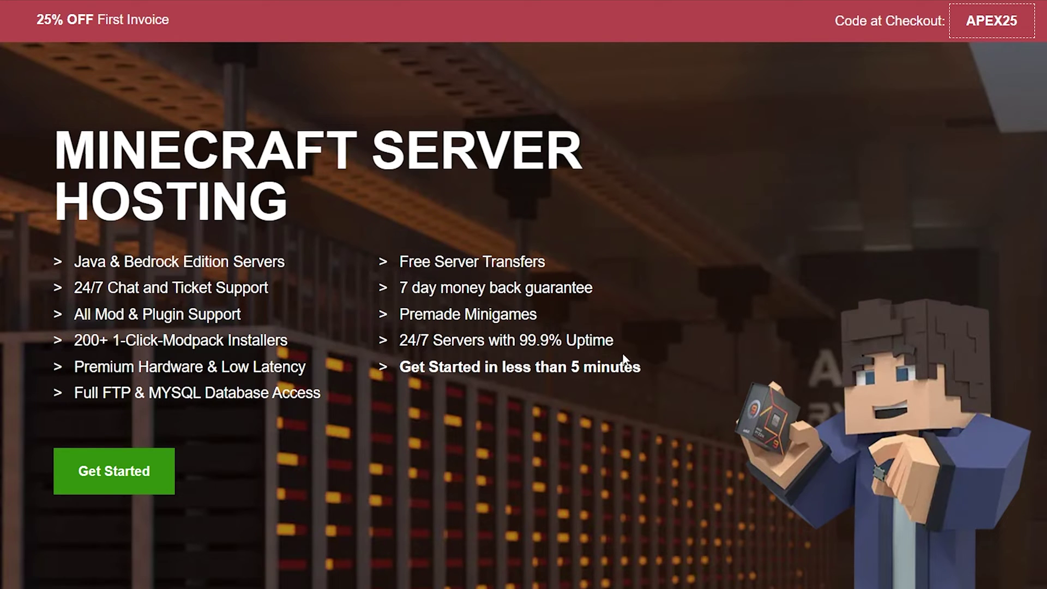
left_click(721, 366)
left_click_drag(623, 354, 675, 354)
left_click_drag(295, 191, 33, 133)
left_click(493, 163)
left_click_drag(156, 64, 20, 21)
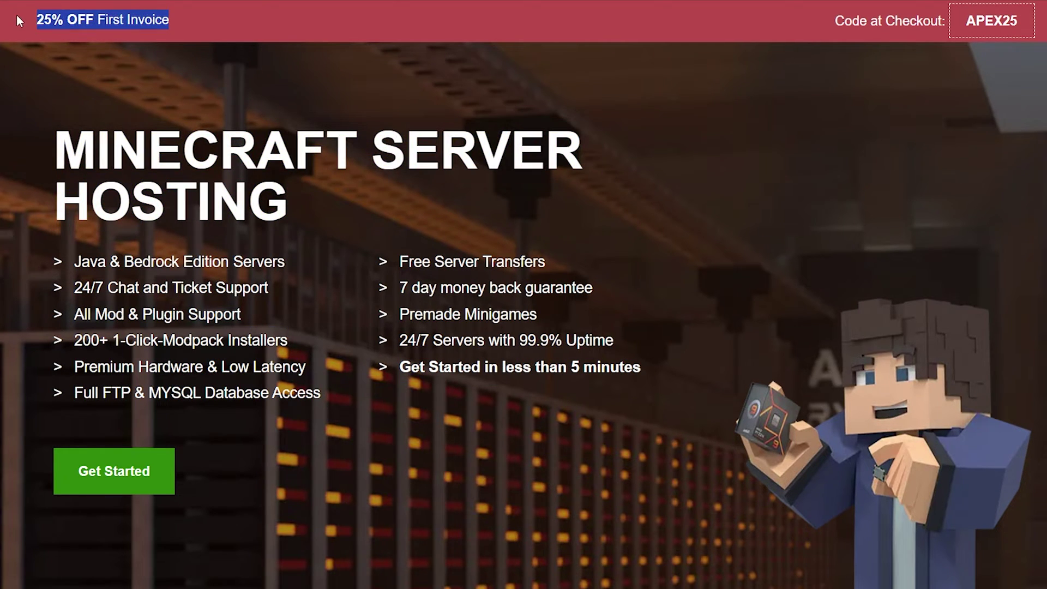
left_click(33, 23)
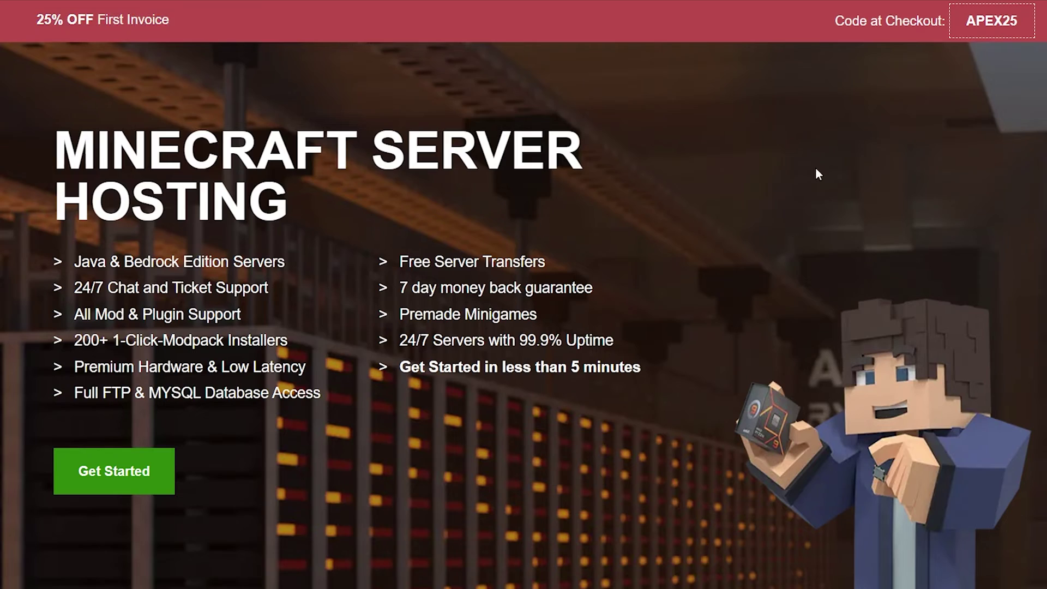
scroll(815, 169, "down", 20)
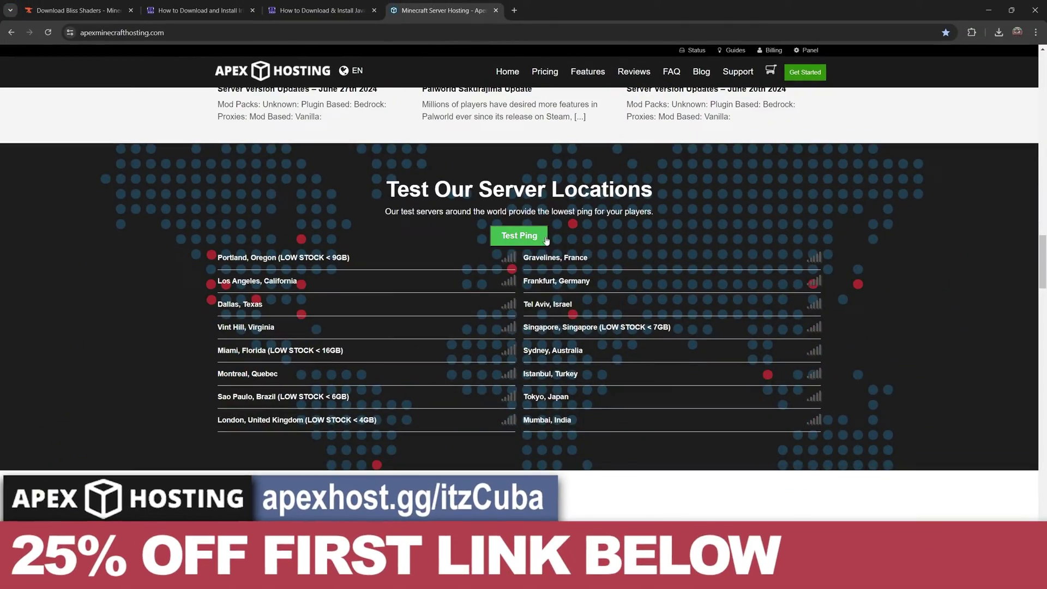
left_click(545, 239)
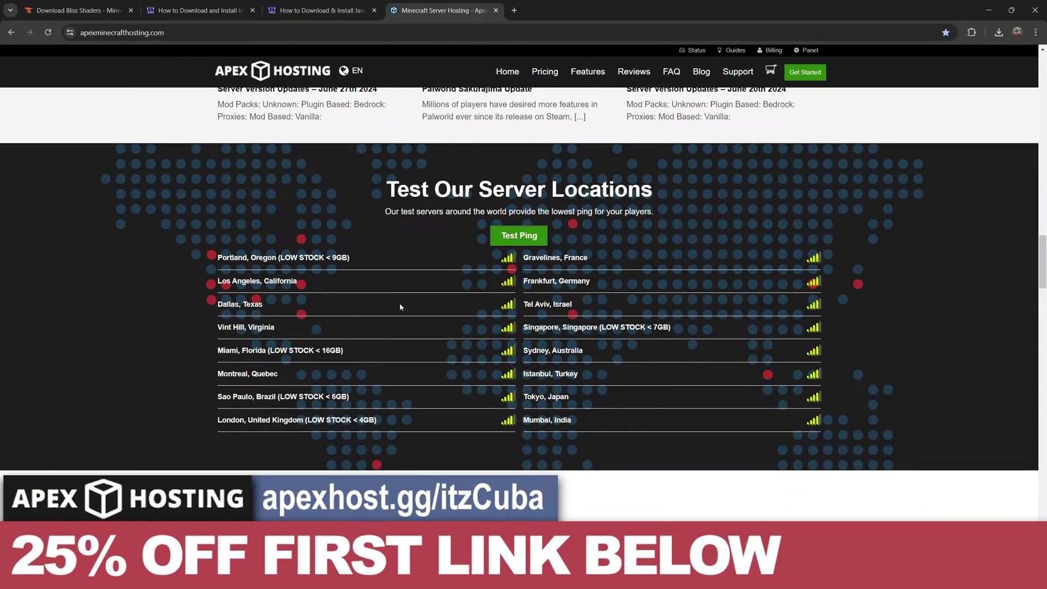
scroll(399, 306, "up", 20)
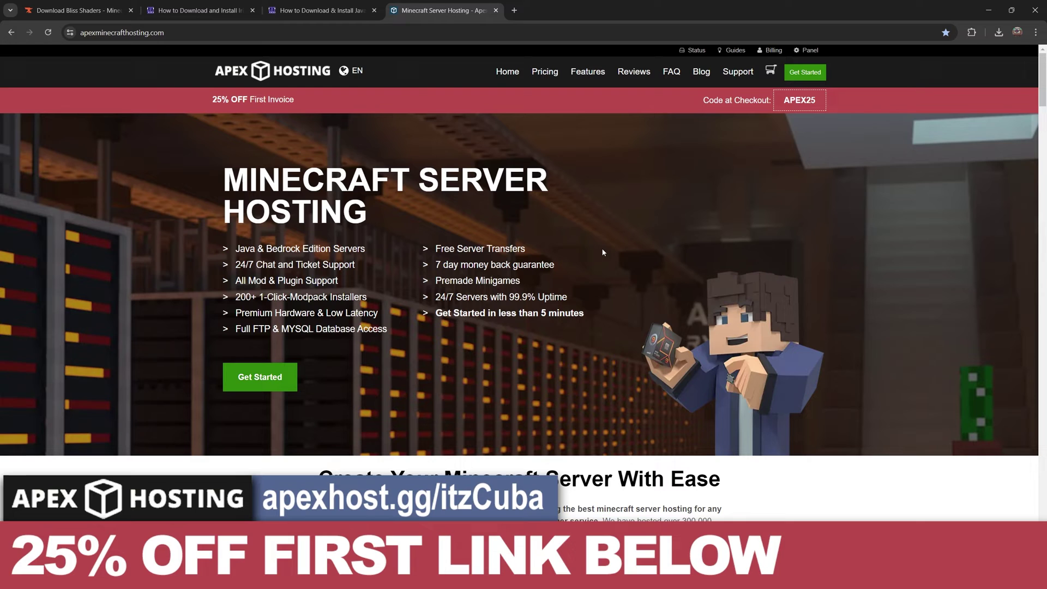
key("ctrl+w")
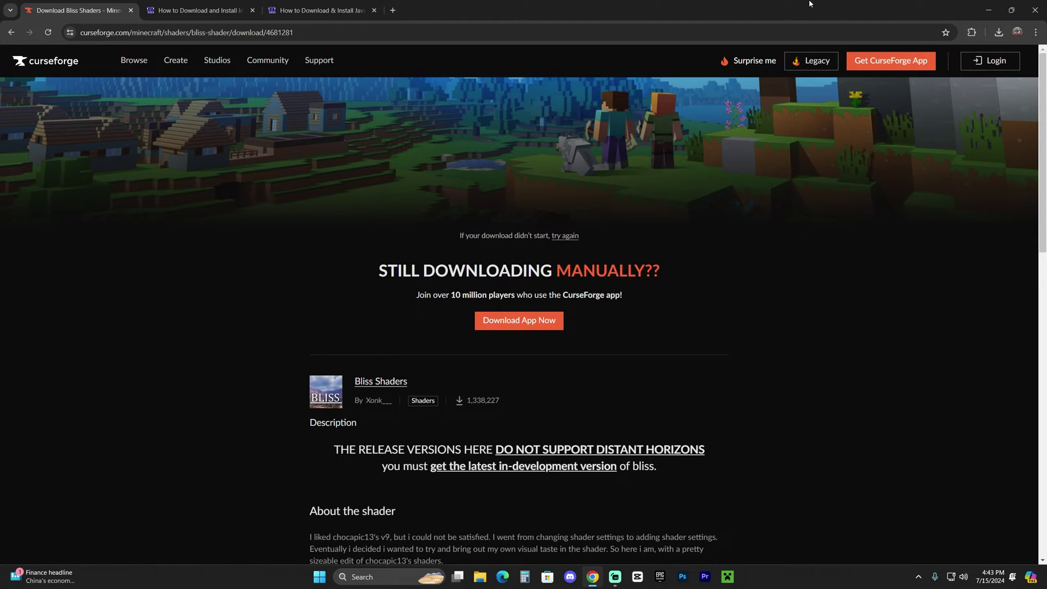
Place the downloaded Bliss_v2.0.4 zip from the browser's recent downloads on the desktop.
left_click_drag(810, 3, 495, 112)
left_click(679, 140)
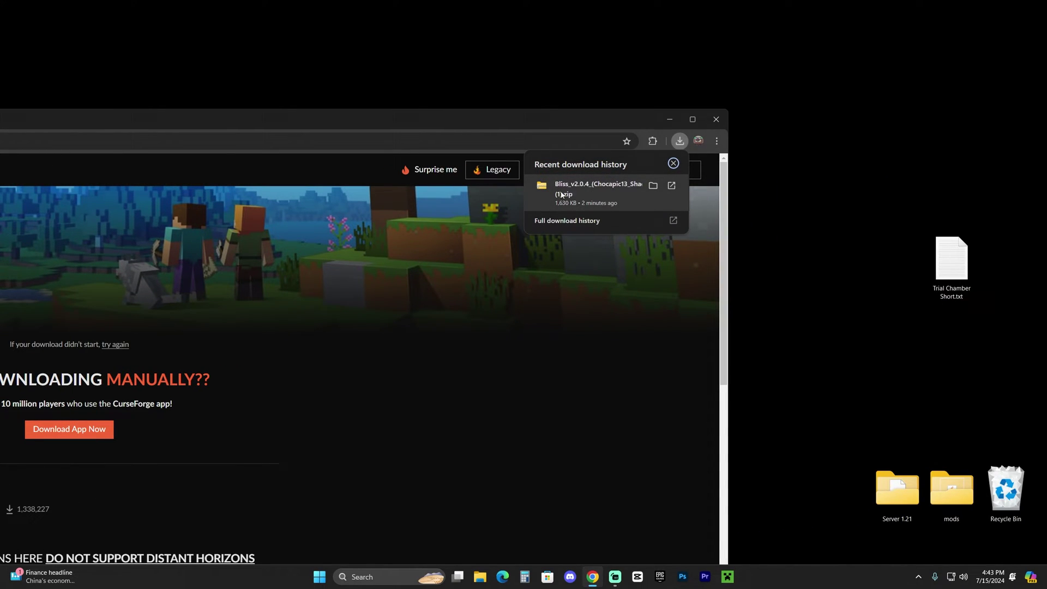
left_click_drag(560, 189, 868, 162)
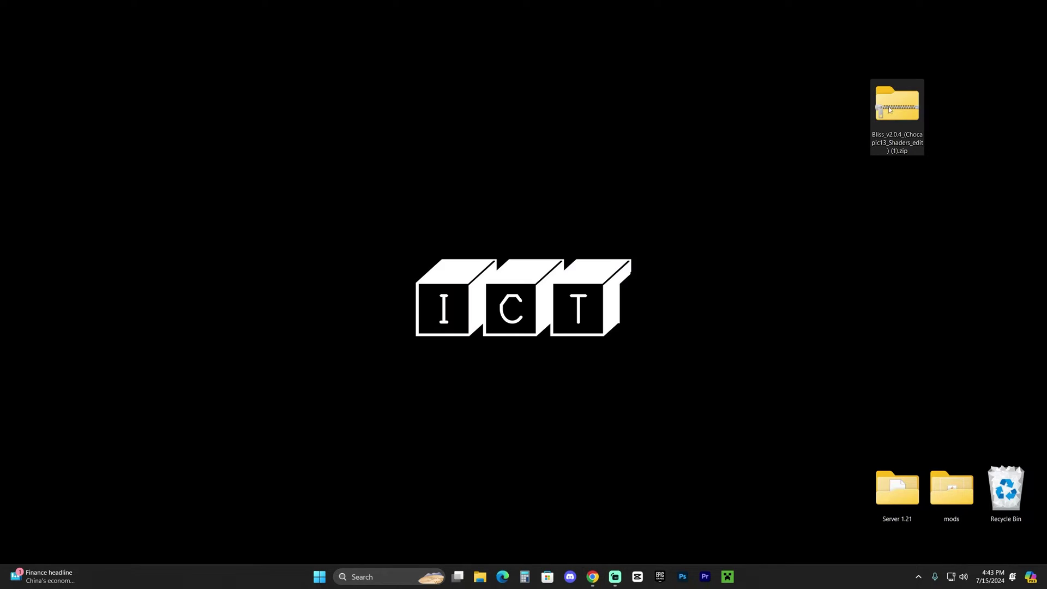
left_click_drag(898, 112, 740, 203)
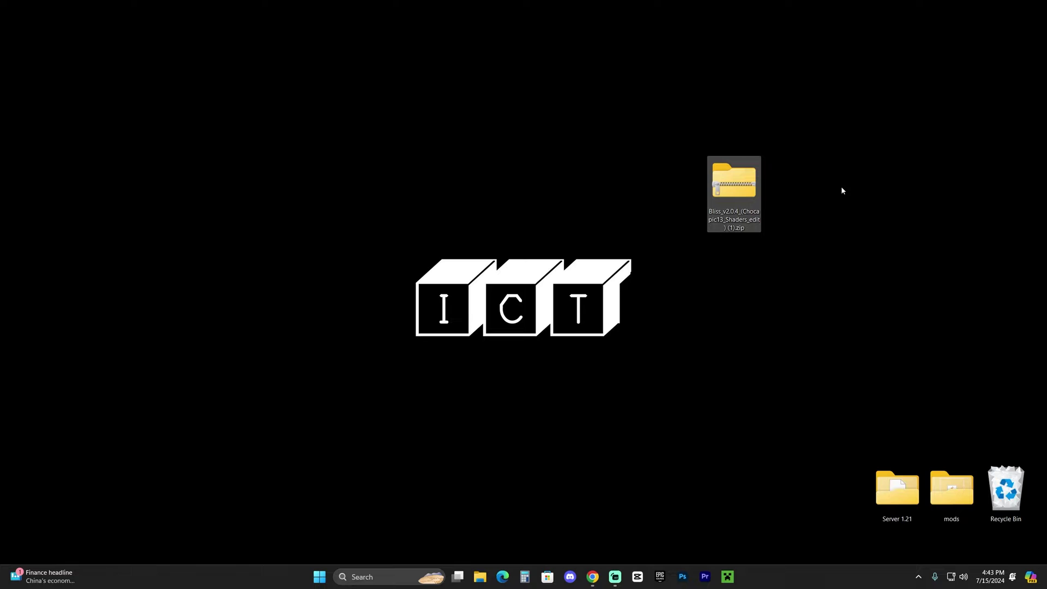
left_click(859, 191)
left_click(906, 178)
left_click_drag(900, 164, 561, 262)
left_click(697, 216)
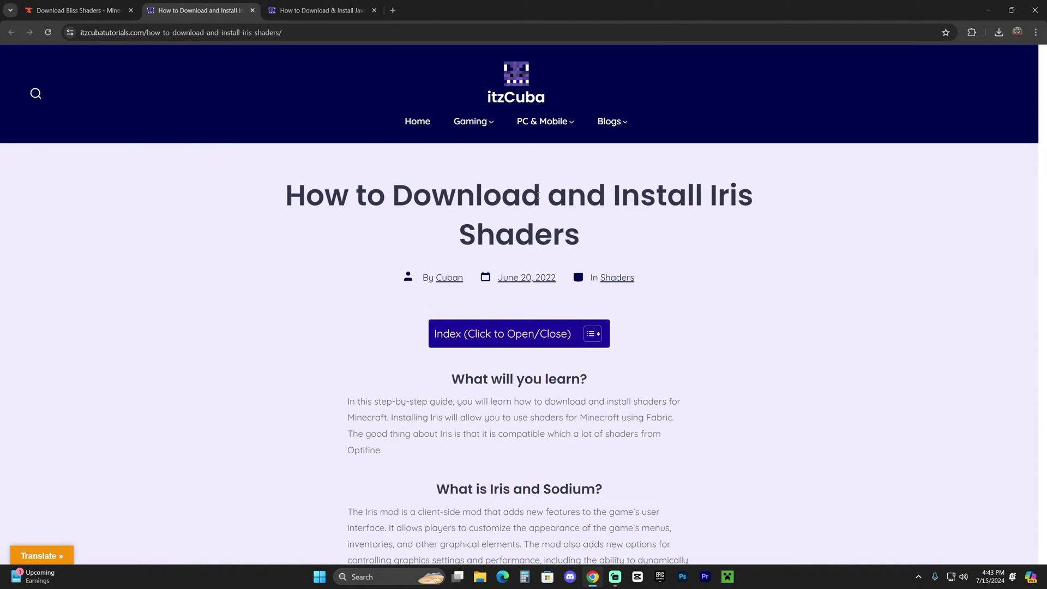
Read through the How to Download and Install Iris Shaders guide, including its installer settings and Step 1.
left_click_drag(640, 201, 776, 207)
left_click(779, 208)
left_click_drag(707, 191, 773, 202)
scroll(773, 202, "down", 20)
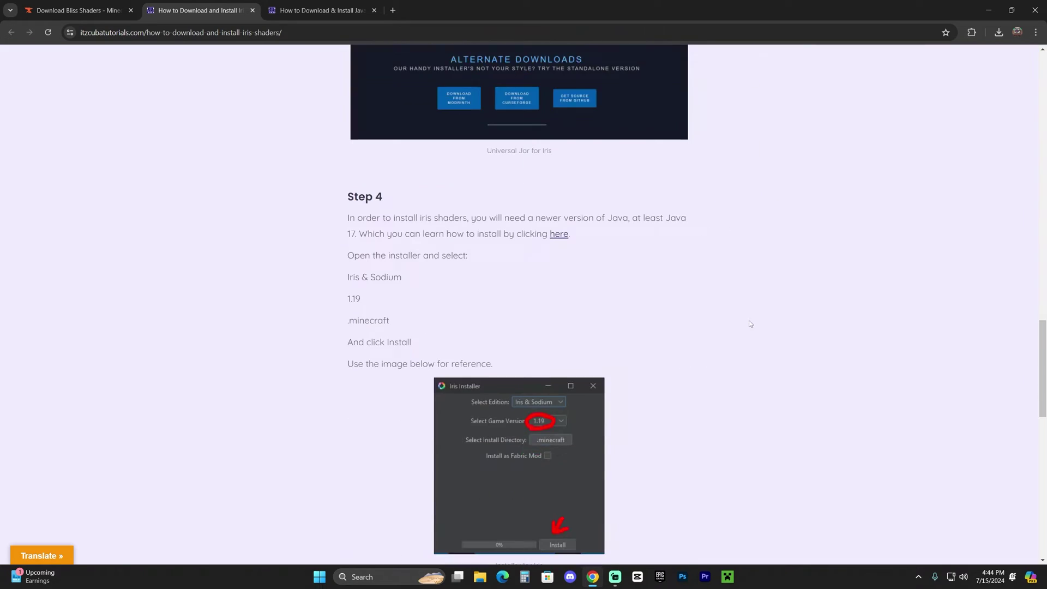
scroll(794, 338, "up", 20)
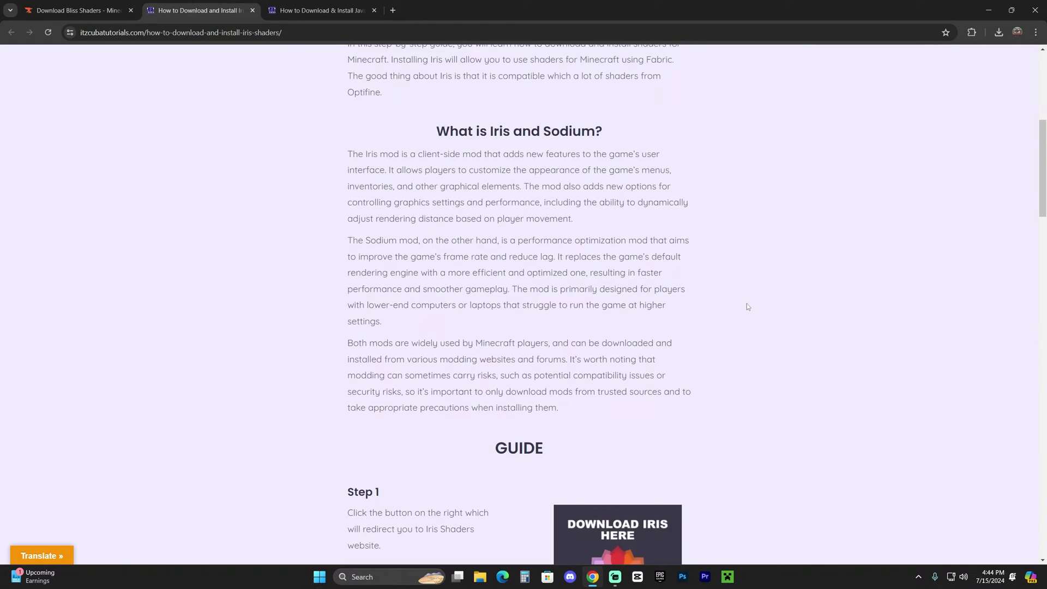
scroll(747, 303, "down", 4)
left_click_drag(348, 287, 445, 287)
left_click(446, 288)
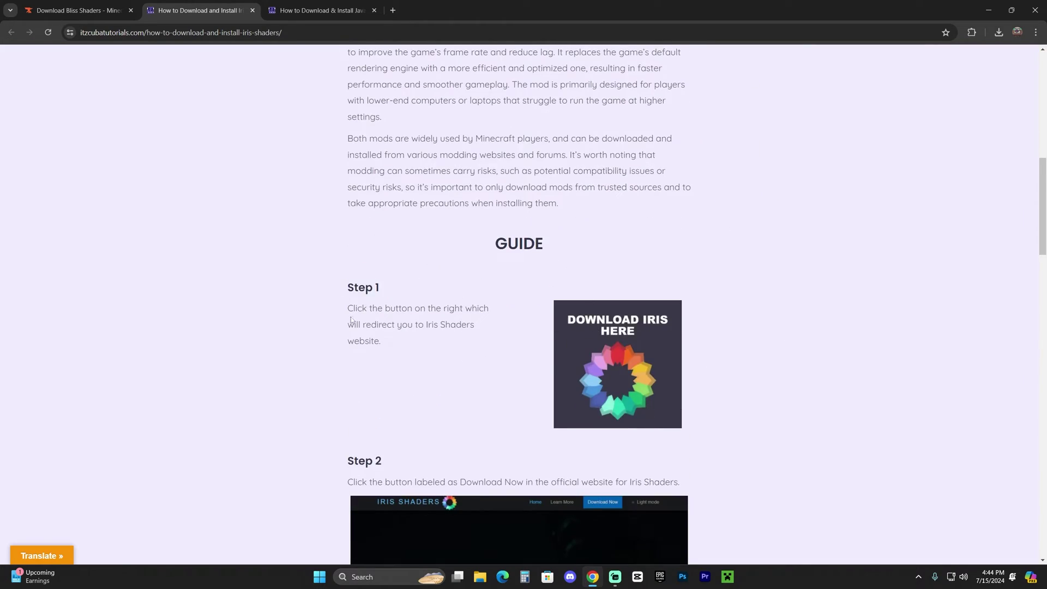
Go to the Iris Shaders site through the guide's download link and download the universal JAR installer.
left_click(635, 331)
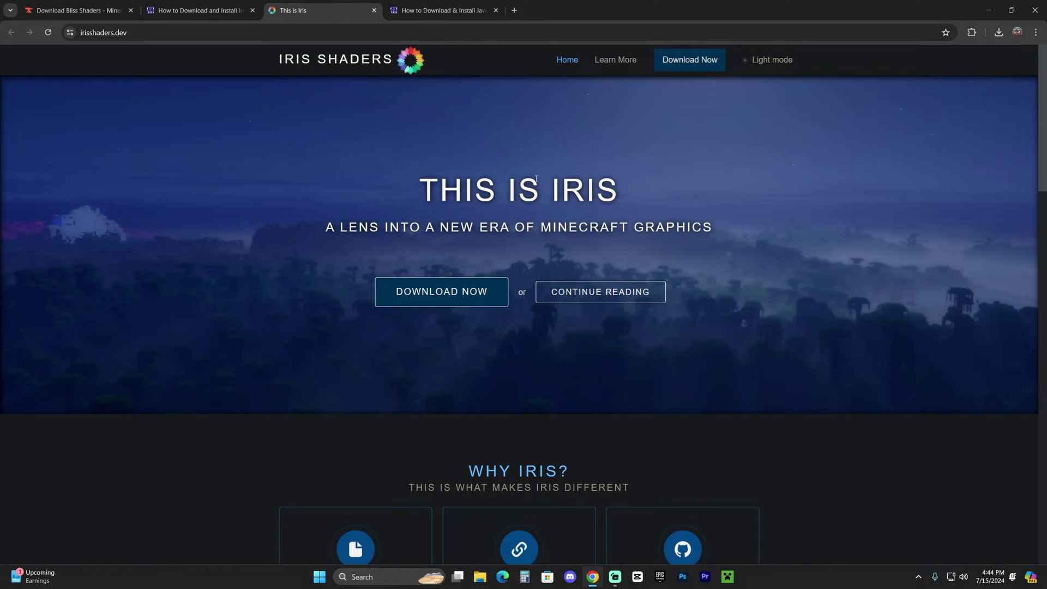
left_click(458, 289)
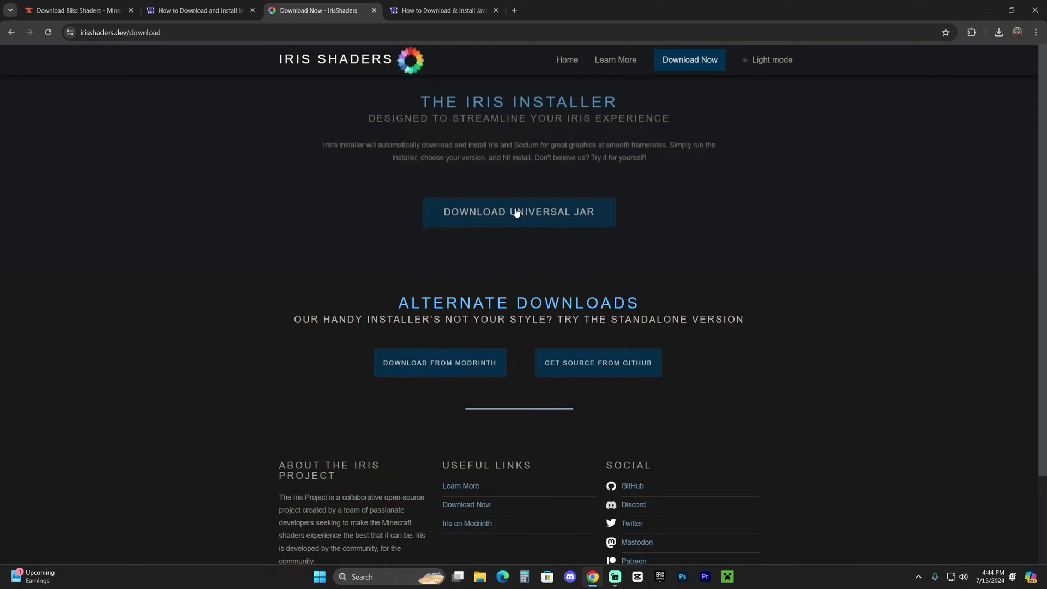
left_click(554, 223)
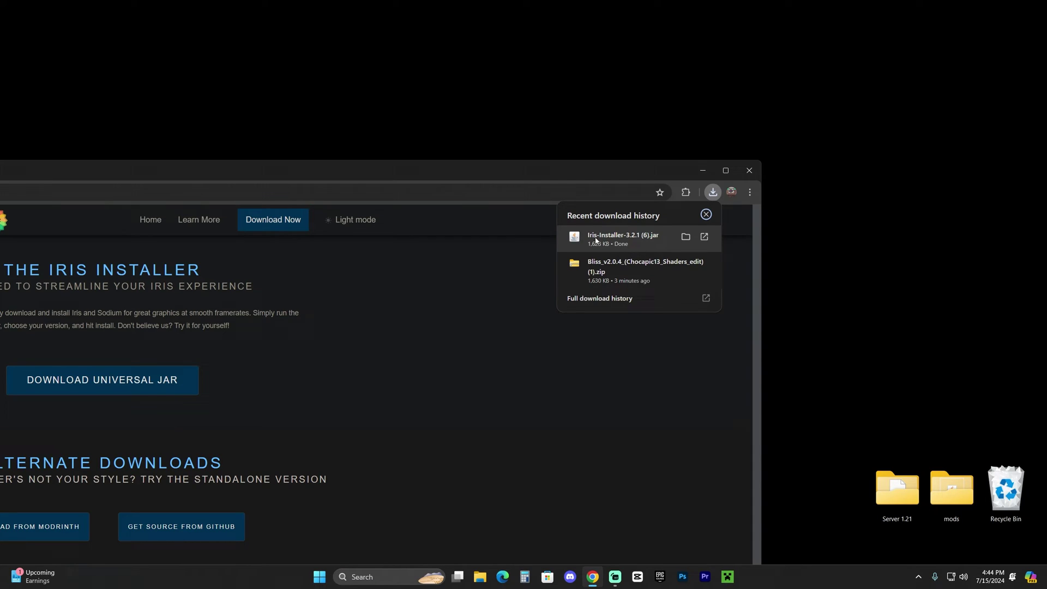
Place the downloaded Iris-Installer-3.2.1 JAR on the desktop, minimize the browser and arrange the file beside the Bliss zip.
left_click_drag(595, 240, 848, 236)
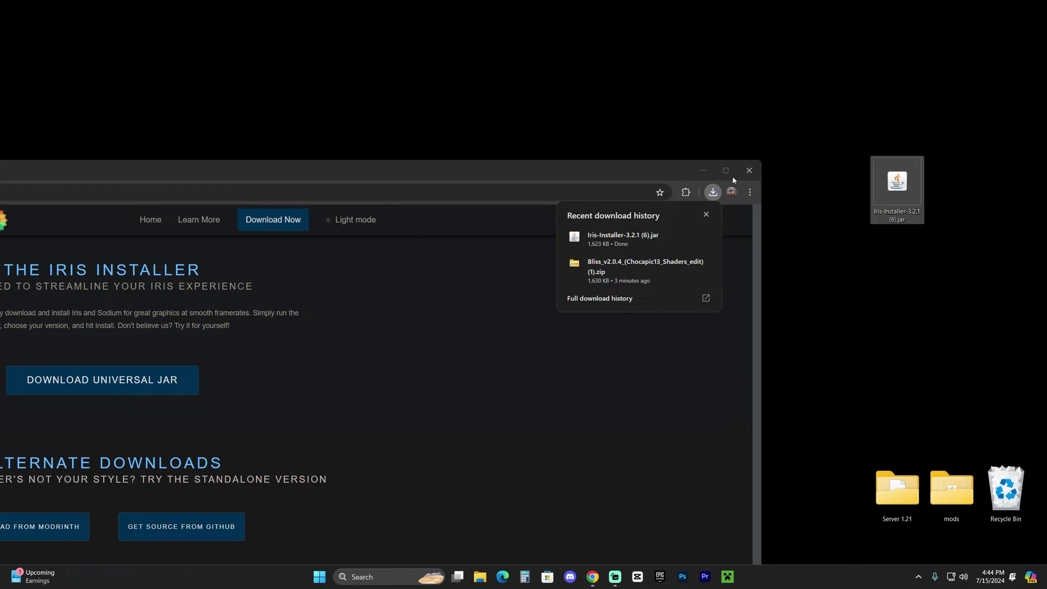
left_click(702, 171)
left_click_drag(948, 150, 612, 246)
left_click_drag(902, 183, 688, 189)
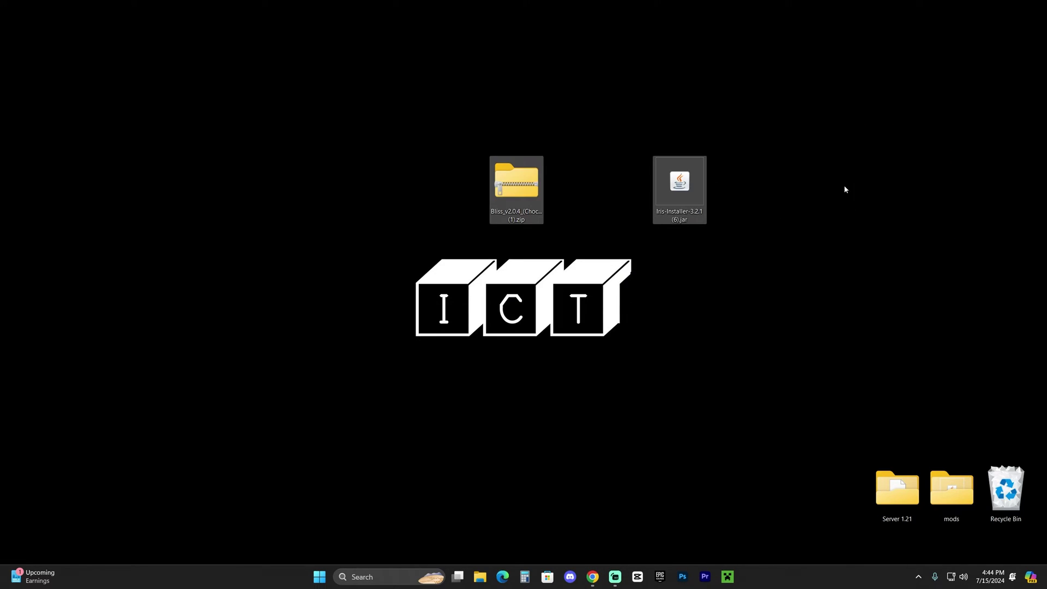
left_click(737, 338)
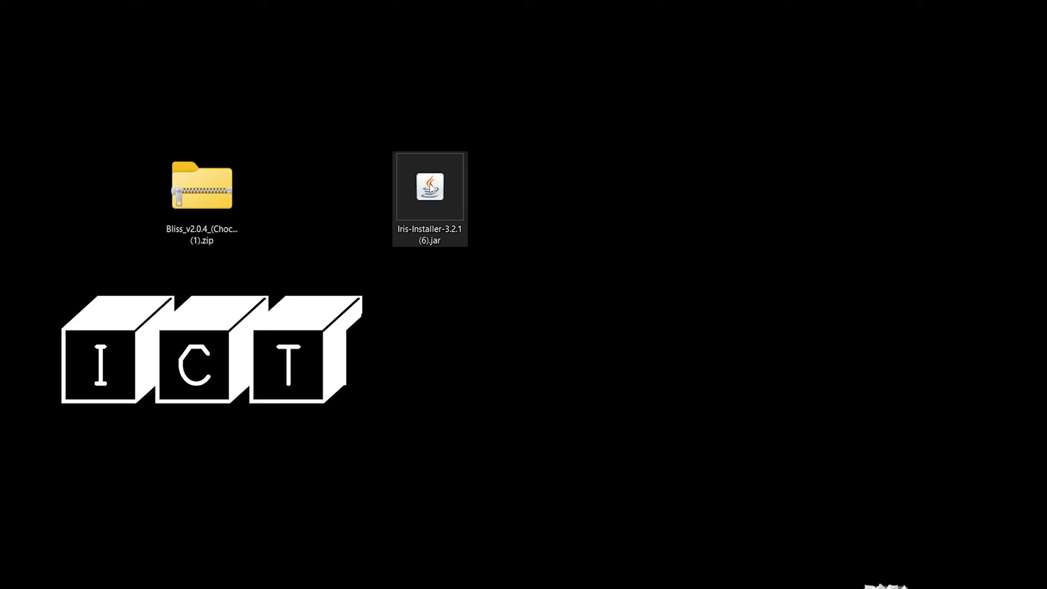
Open the Iris installer JAR with Java(TM) Platform SE binary.
right_click(430, 187)
mouse_move(537, 254)
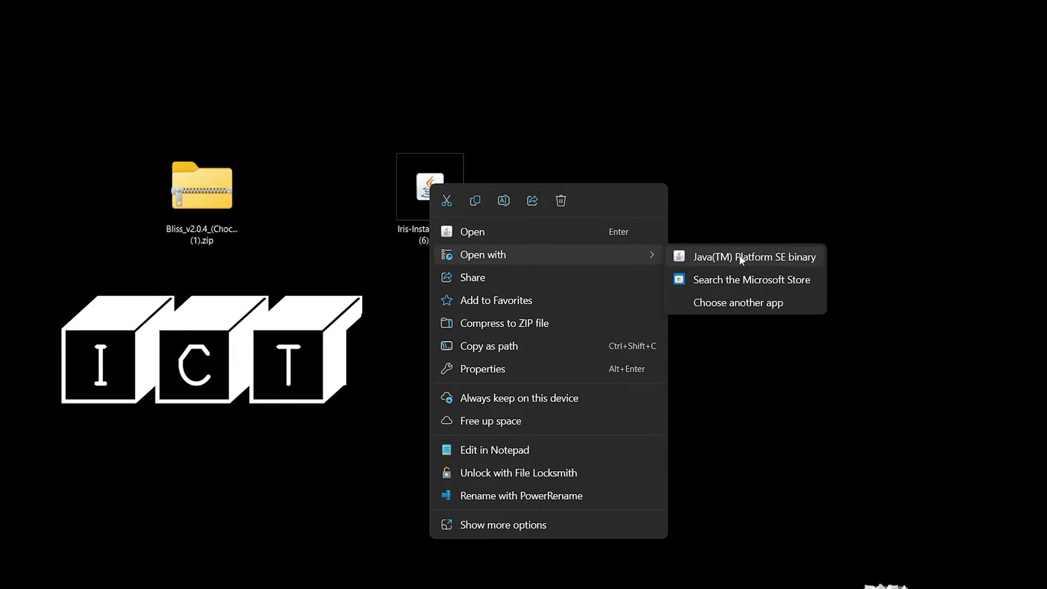
left_click(704, 254)
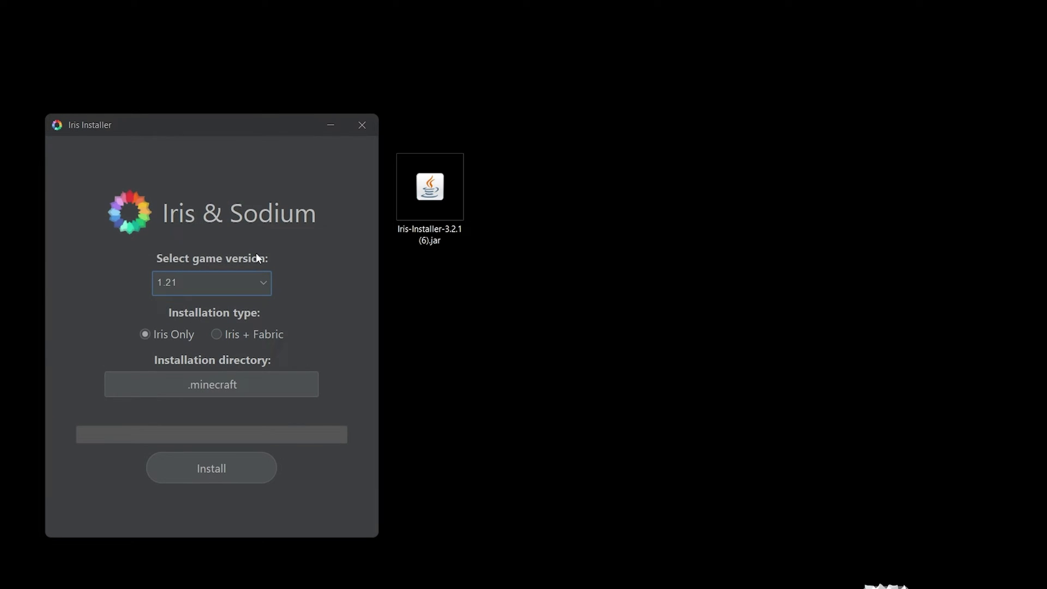
Install Iris Only for game version 1.21 into the .minecraft directory.
left_click(179, 289)
left_click(164, 302)
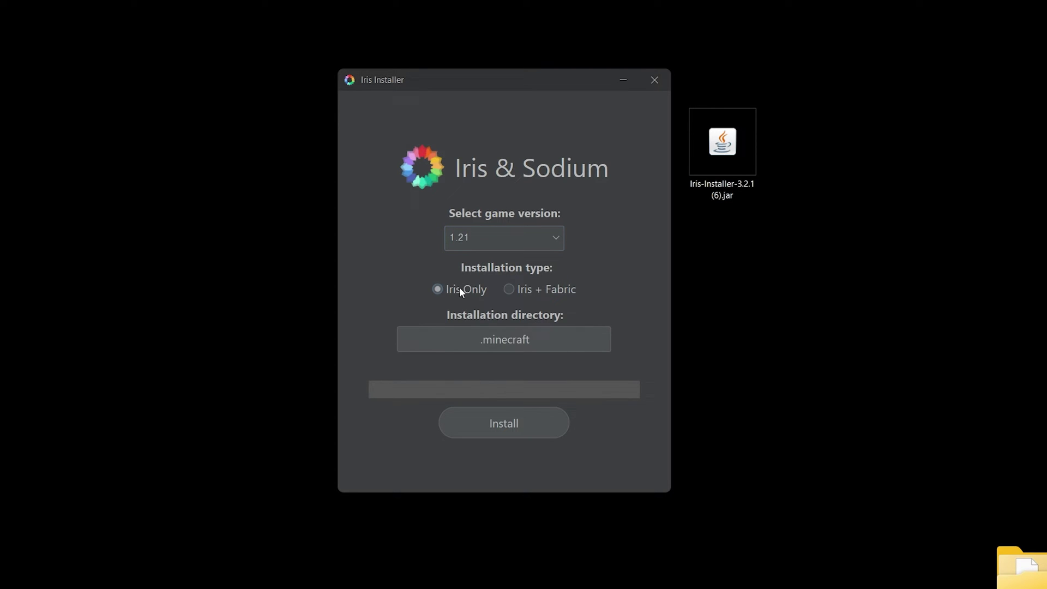
left_click(527, 428)
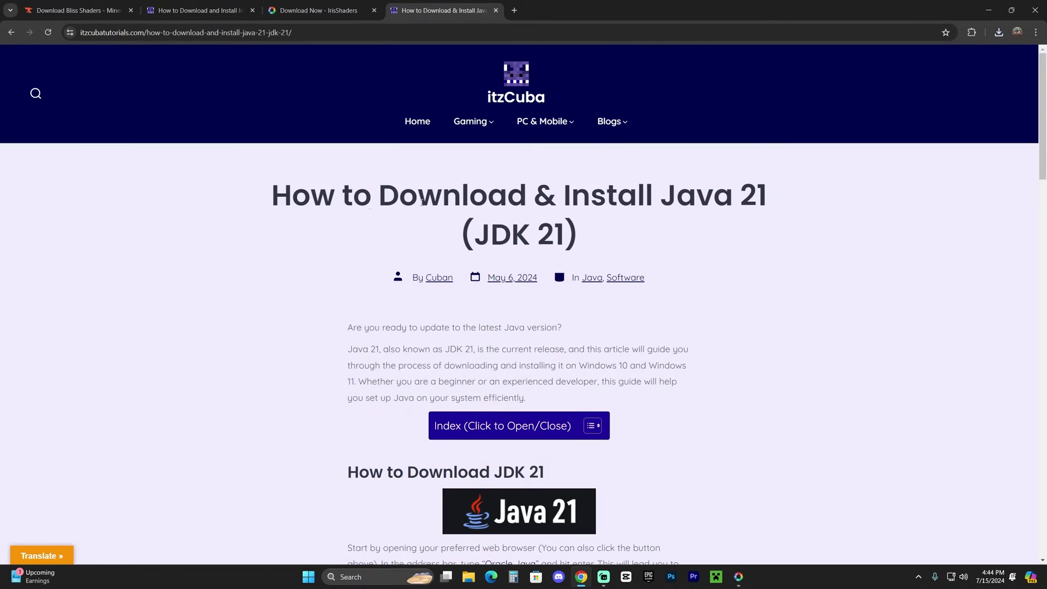
Review the itzCuba guide on how to download and install Java 21 (JDK 21) in the browser.
triple_click(423, 202)
left_click(711, 219)
left_click_drag(675, 197, 788, 198)
left_click(786, 199)
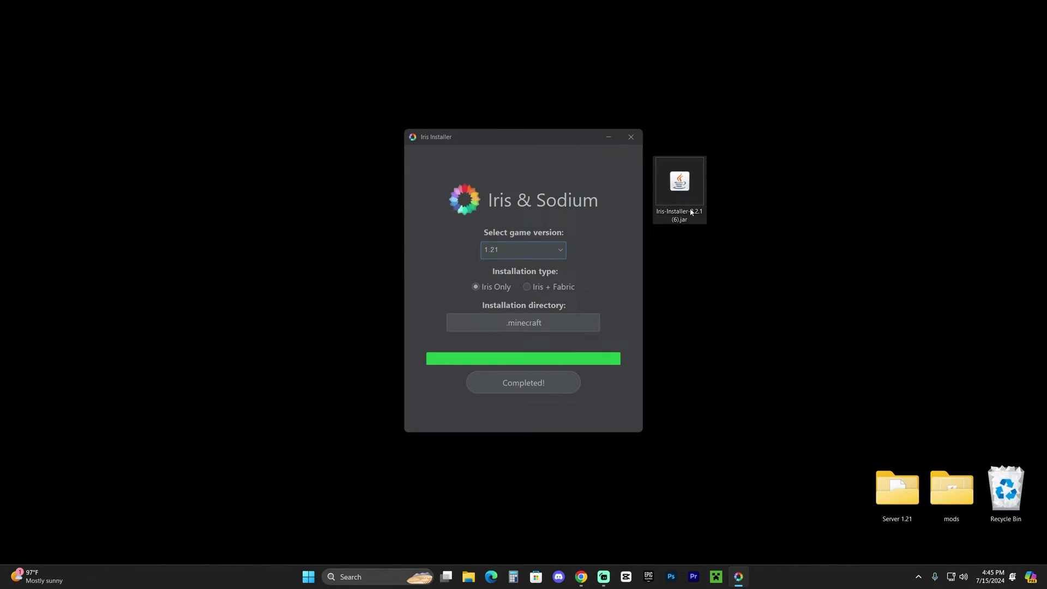
left_click(581, 575)
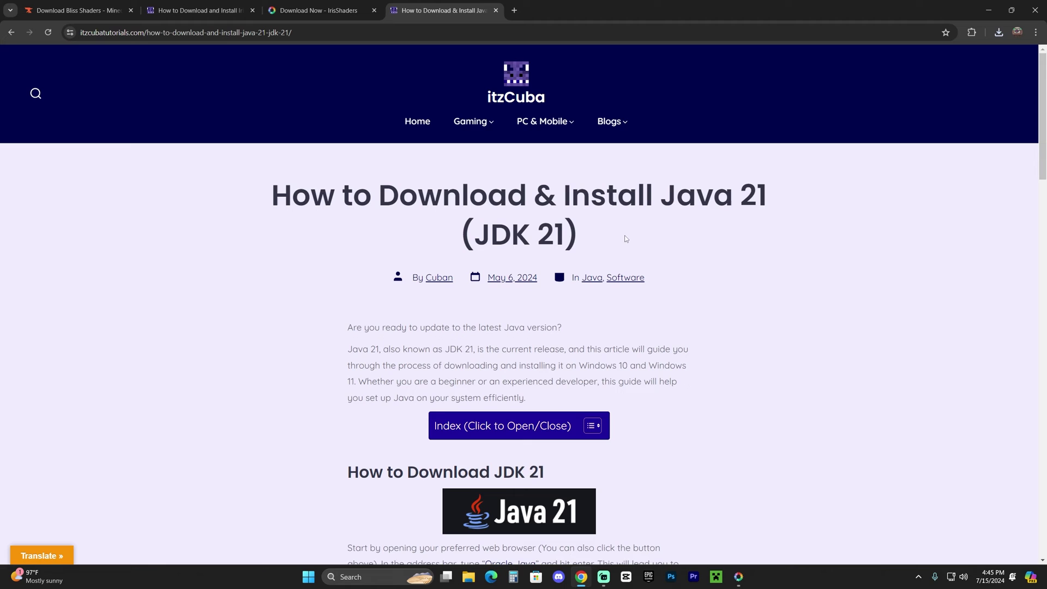
left_click_drag(287, 196, 813, 198)
left_click(693, 228)
left_click(709, 206)
left_click_drag(458, 238, 656, 224)
left_click(662, 226)
scroll(662, 227, "down", 15)
scroll(502, 282, "up", 10)
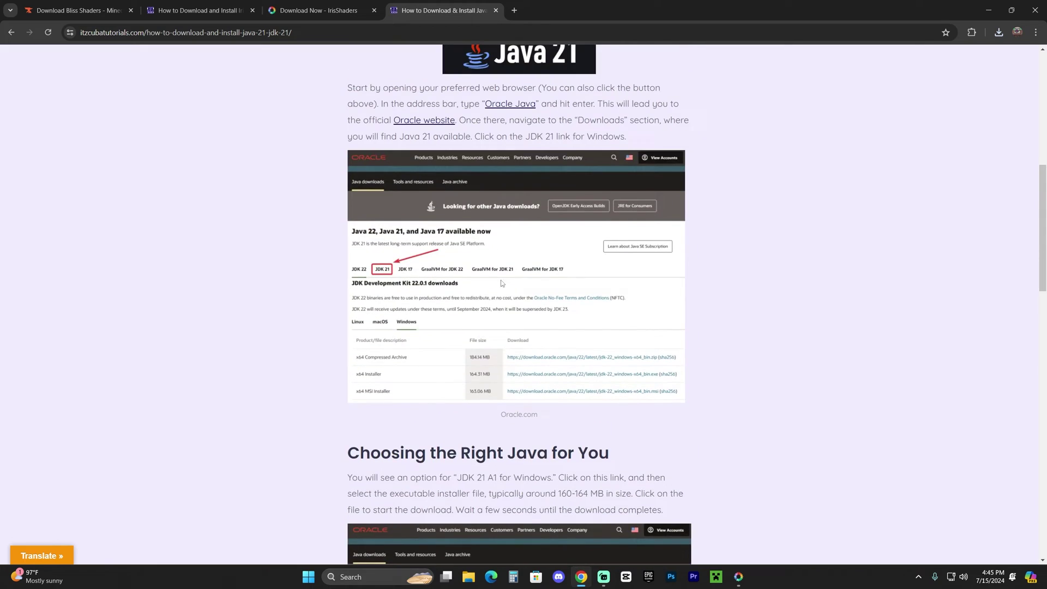
scroll(502, 283, "down", 15)
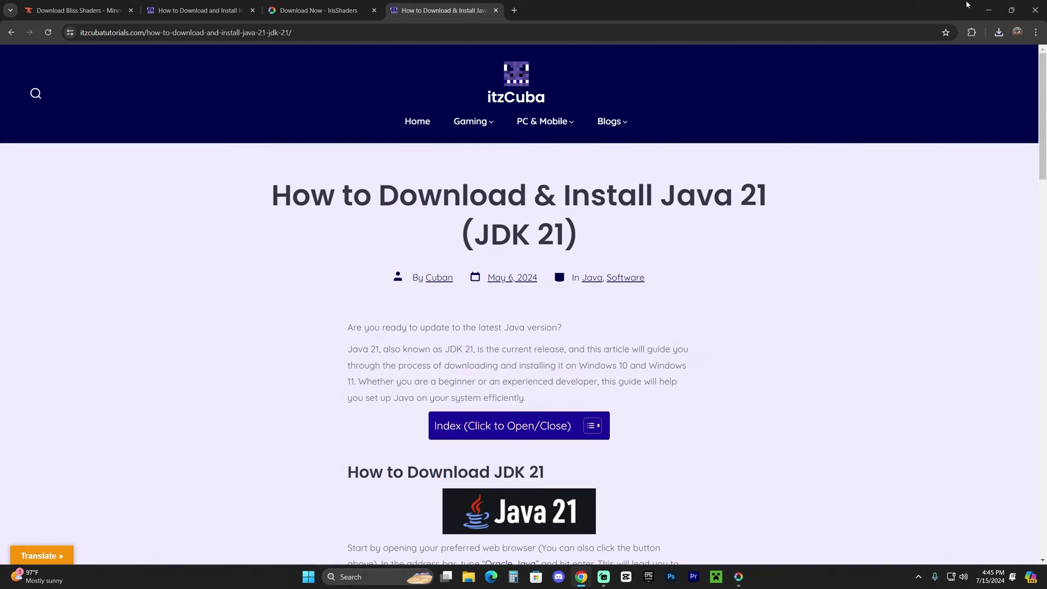
Close the Iris installer and delete its Iris-Installer-3.2.1 JAR from the desktop.
left_click(988, 10)
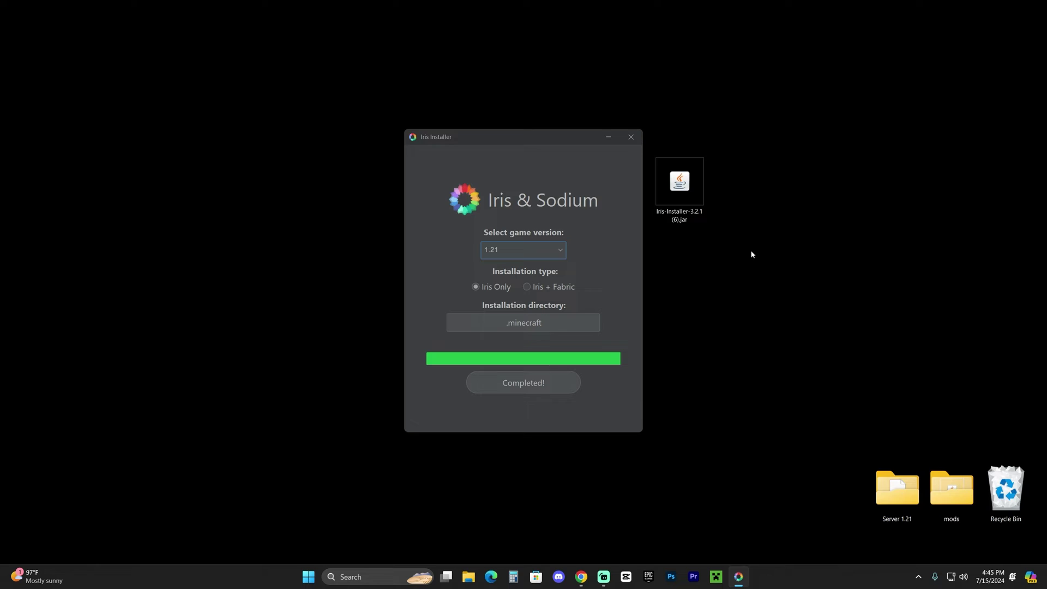
left_click(670, 210)
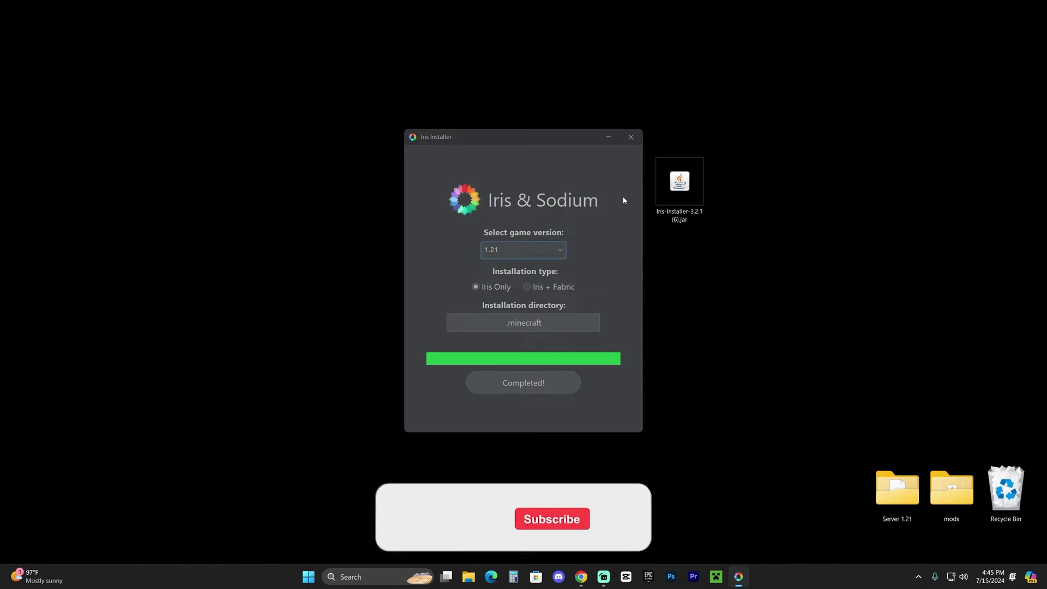
left_click(591, 201)
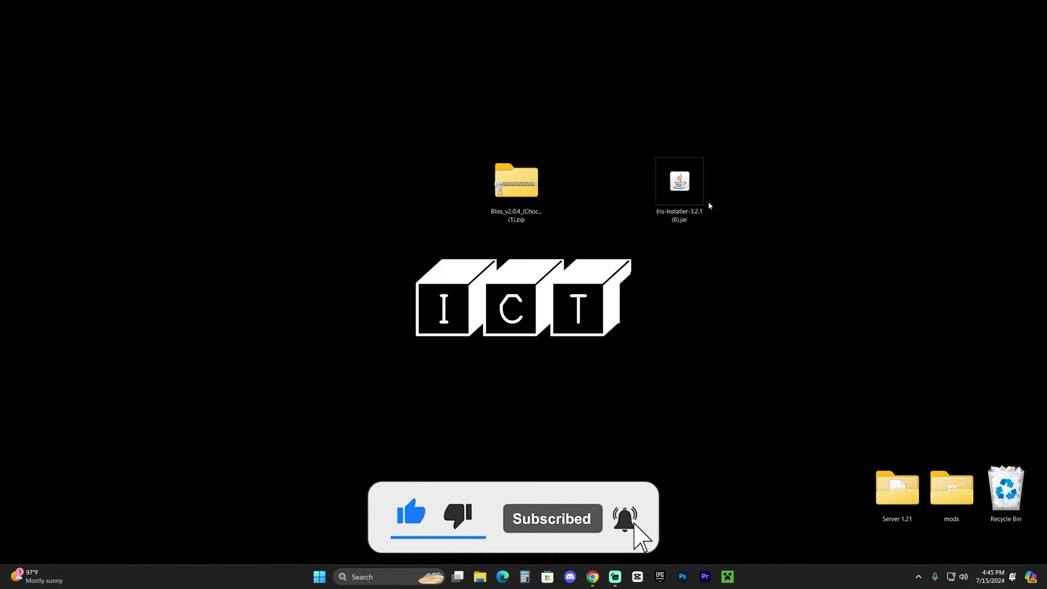
left_click_drag(785, 129, 657, 199)
key("Delete")
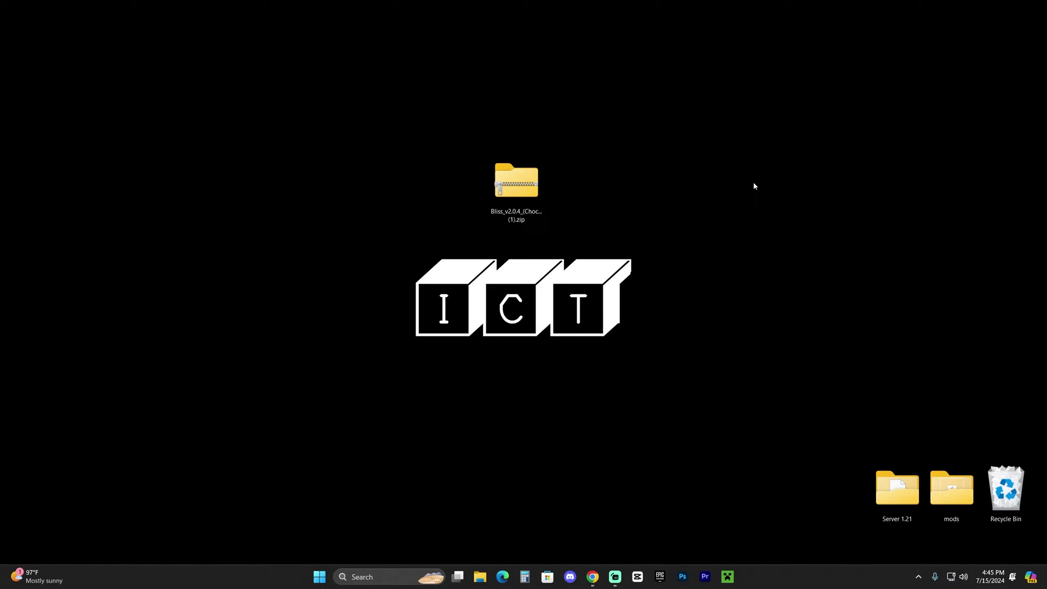
Switch to the Minecraft Launcher and include modded versions in the Java Edition installations list.
left_click(727, 577)
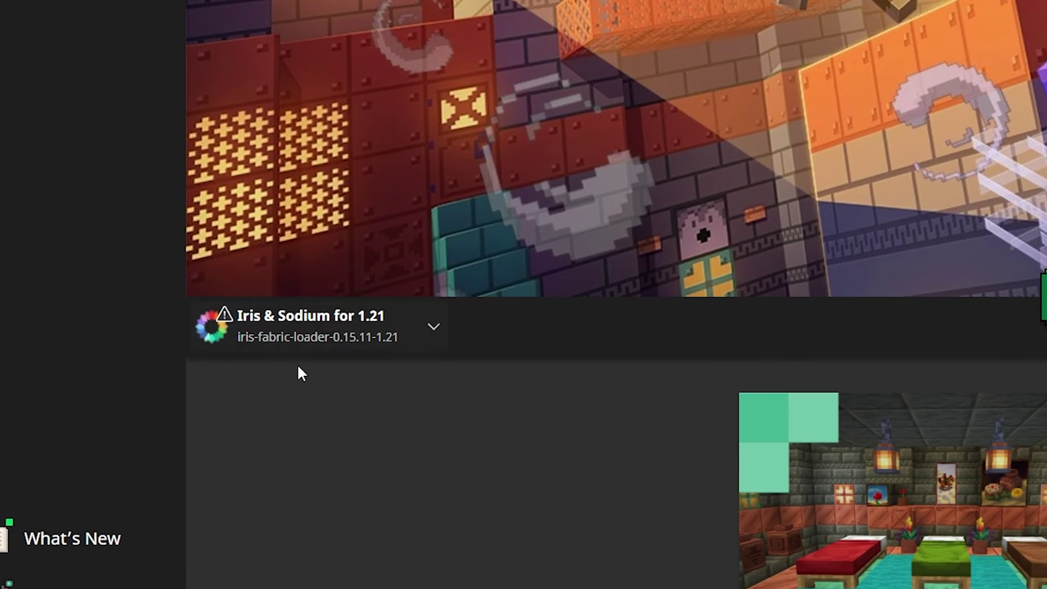
mouse_move(296, 330)
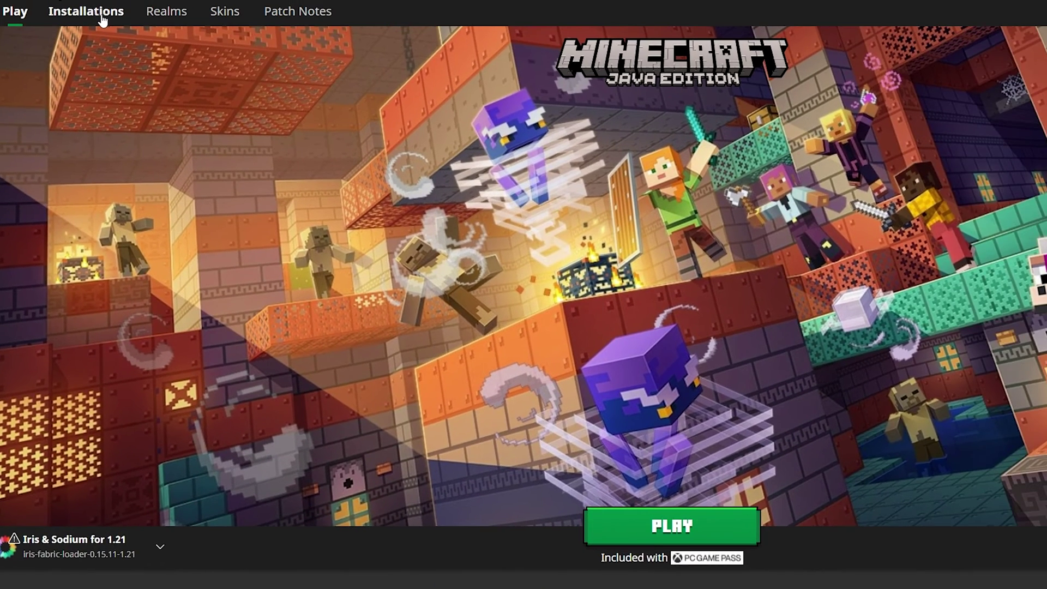
left_click(101, 14)
left_click(916, 60)
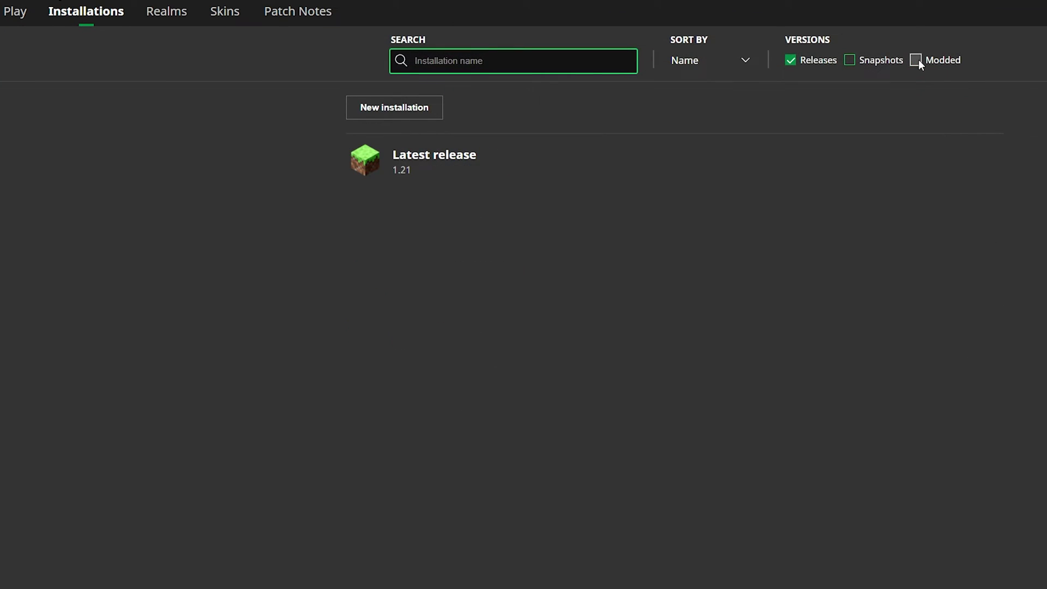
left_click(917, 60)
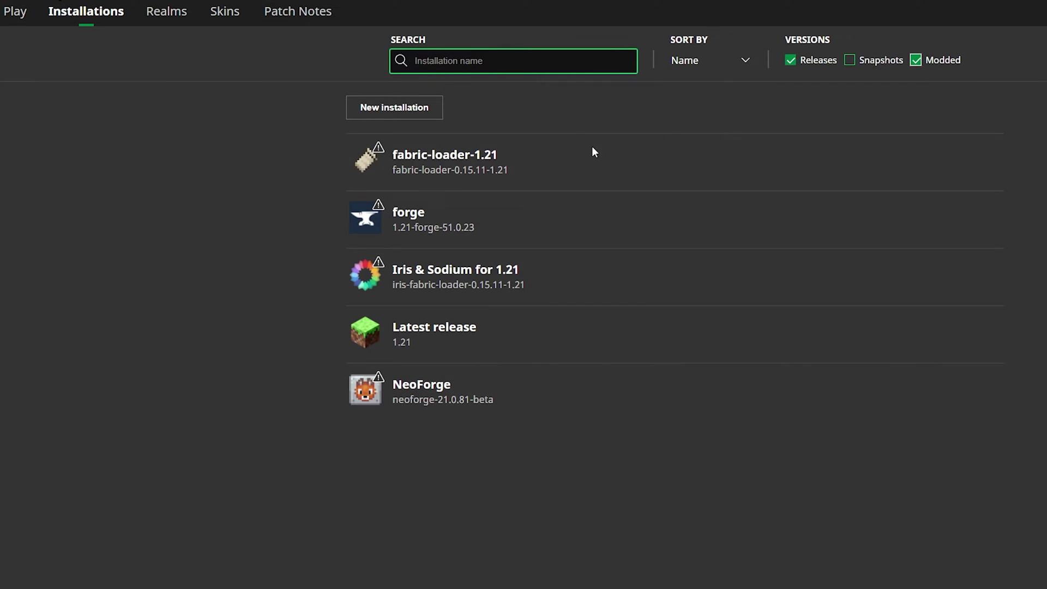
left_click(912, 59)
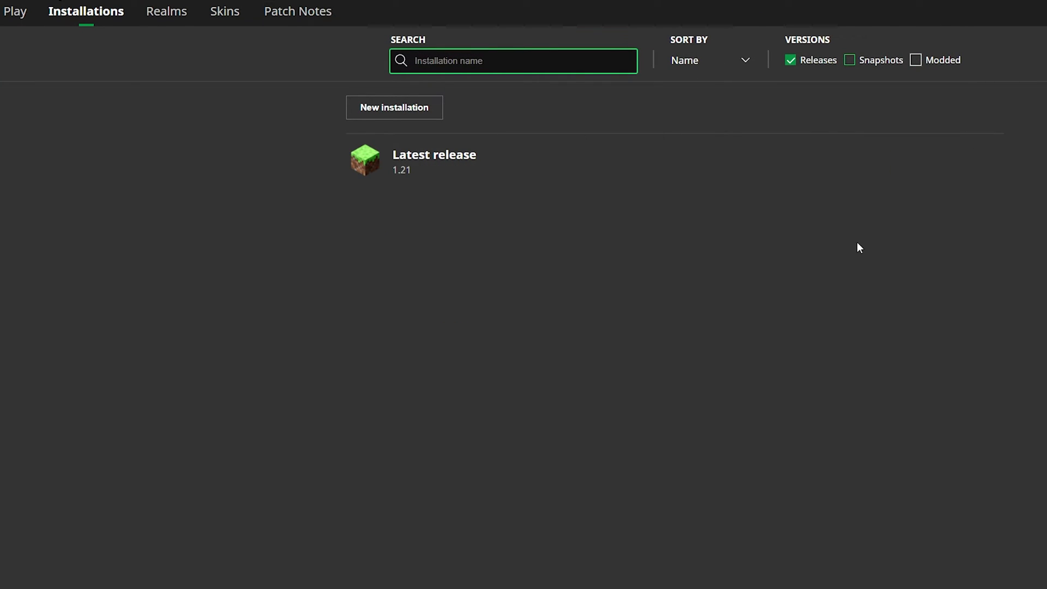
left_click(913, 60)
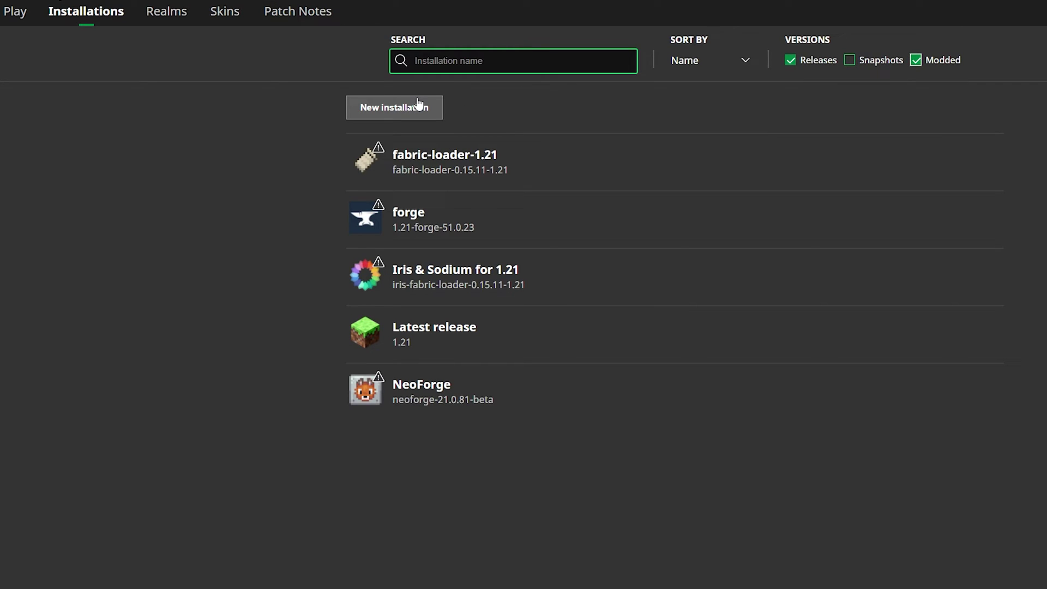
left_click(396, 112)
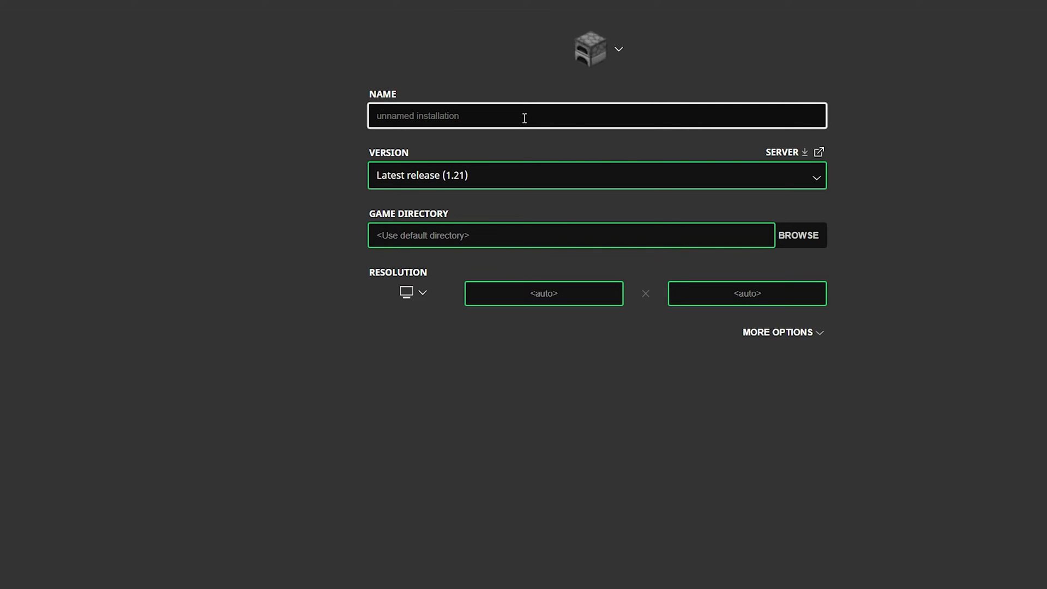
type("apex hosting")
left_click(466, 104)
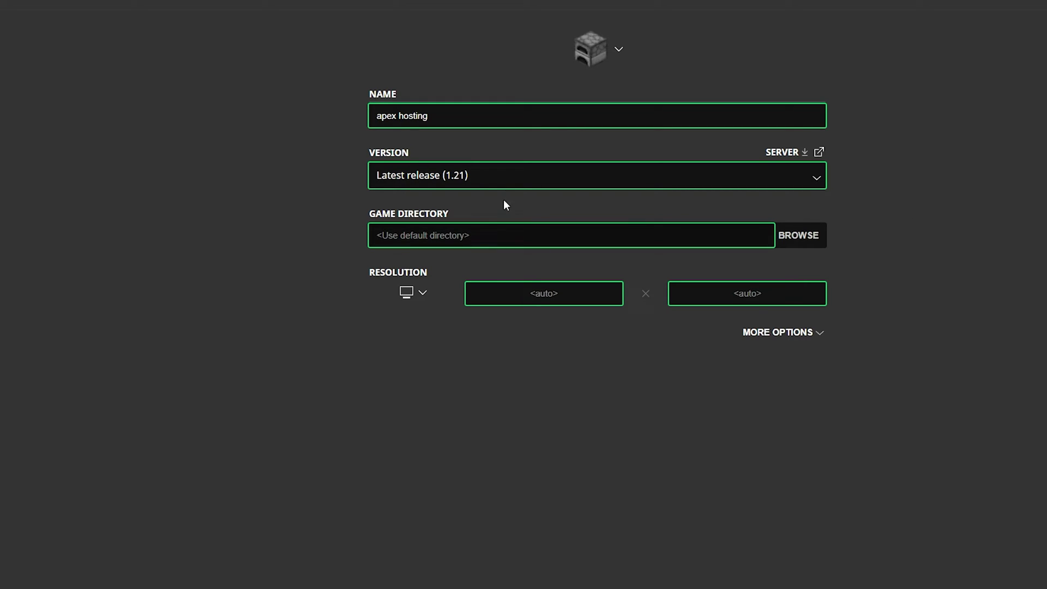
left_click(436, 172)
type("iris")
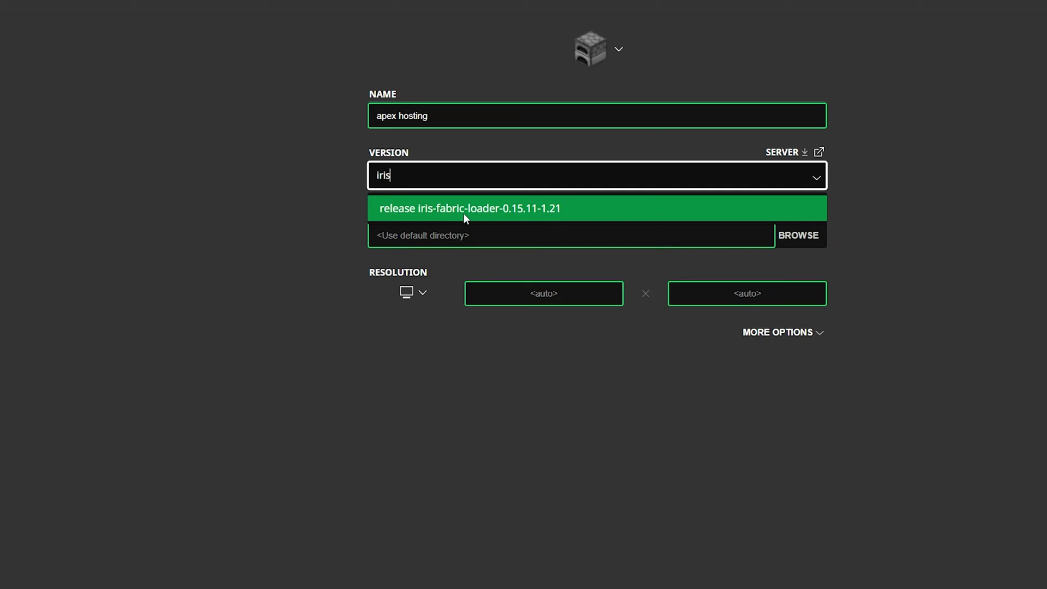
left_click(558, 210)
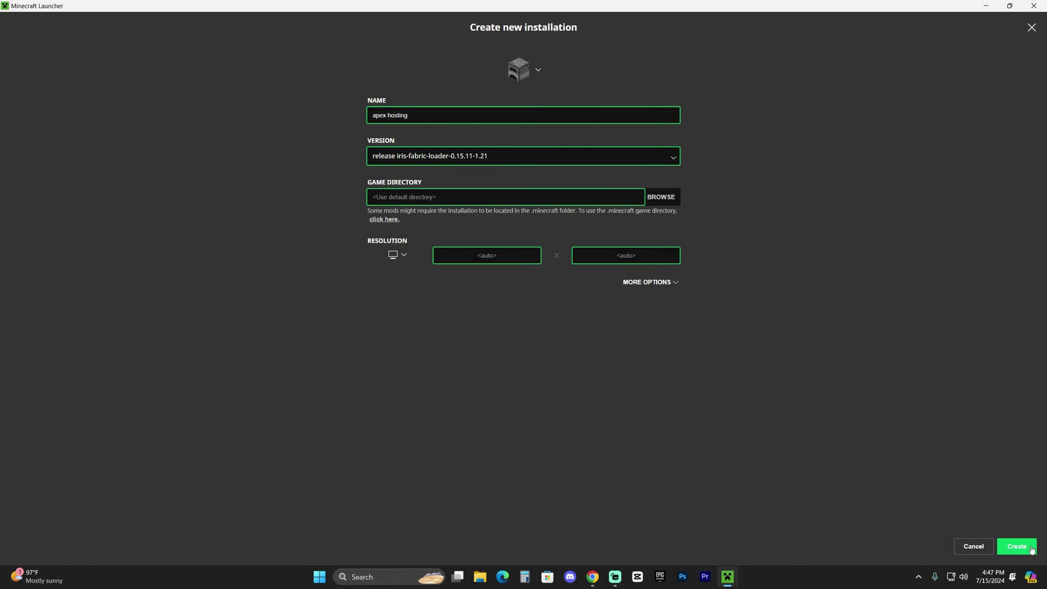
left_click(973, 546)
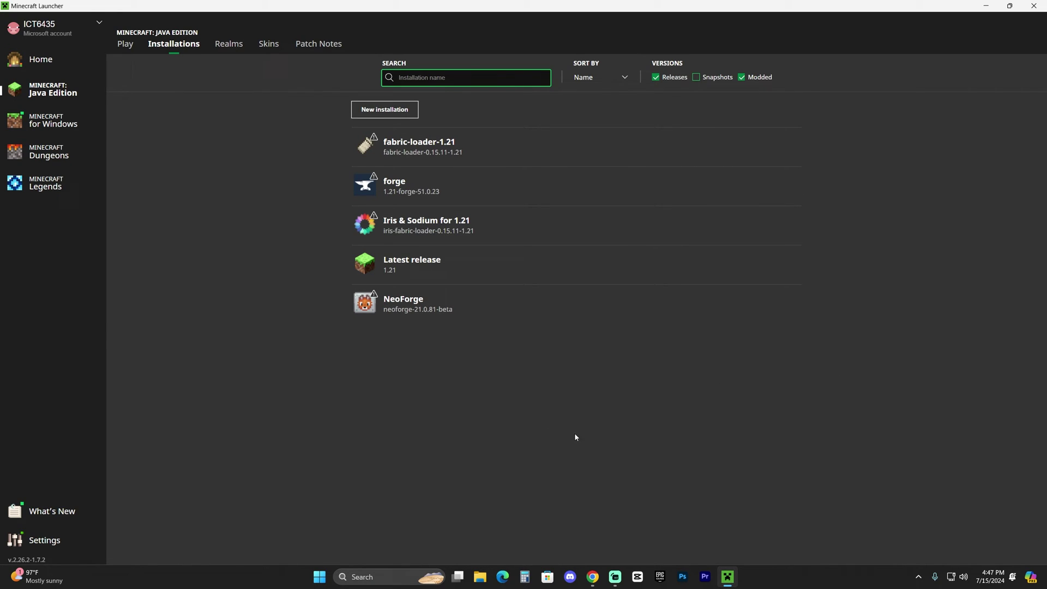
Launch the Iris & Sodium for 1.21 installation and load the Creative Mode singleplayer world named New World.
mouse_move(751, 234)
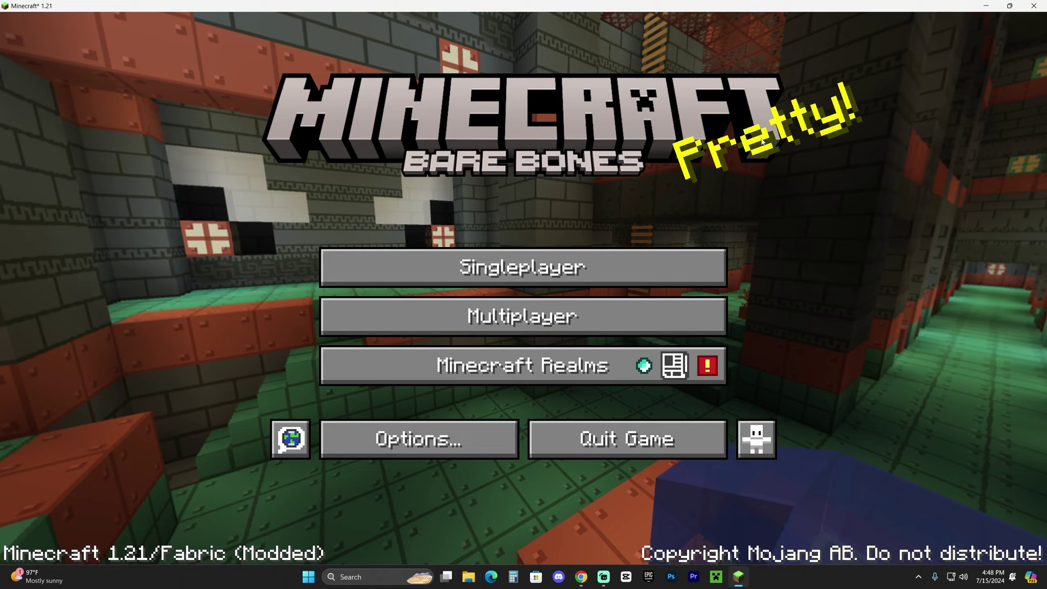
left_click(608, 270)
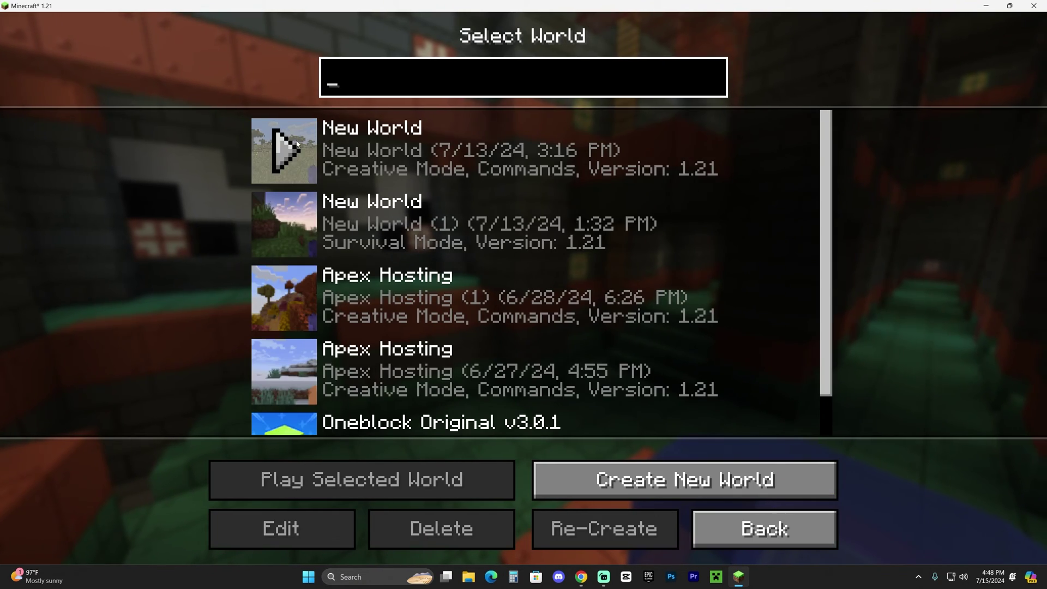
left_click(273, 151)
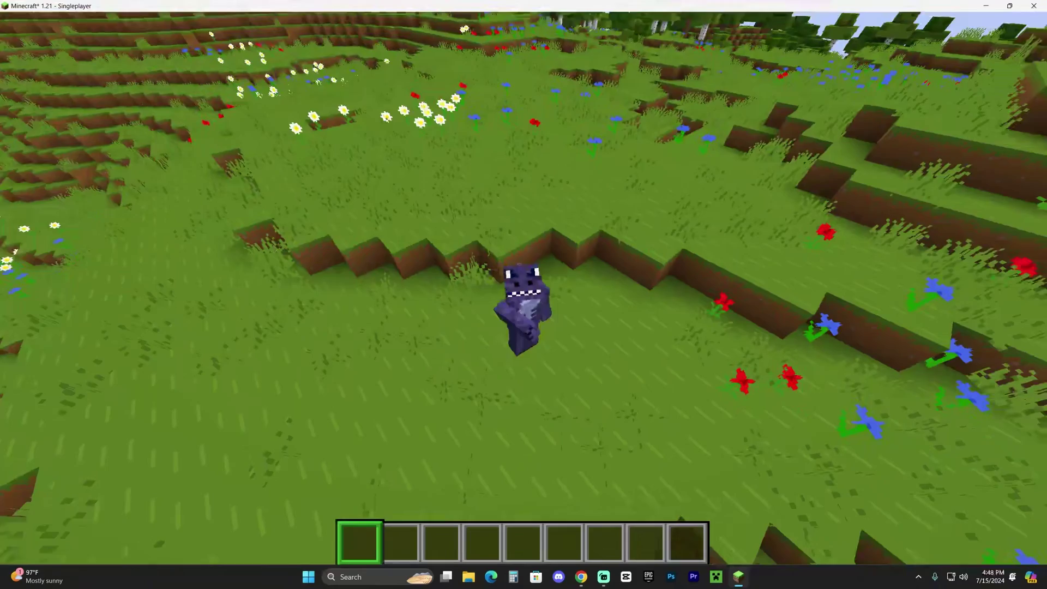
key("space")
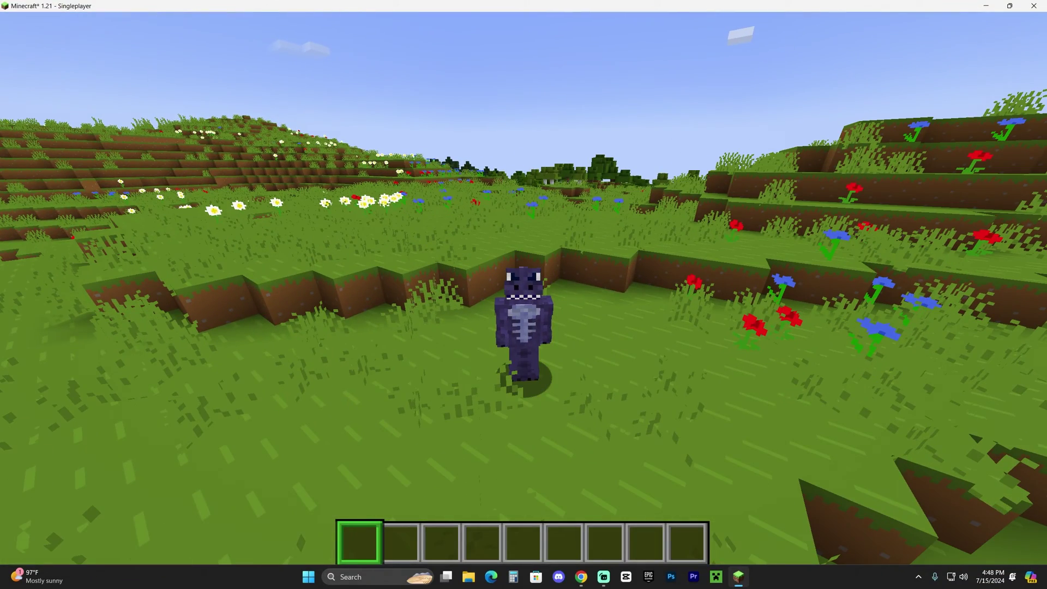
Go to the Shader Packs screen within the video settings and open the shader pack folder.
key("o")
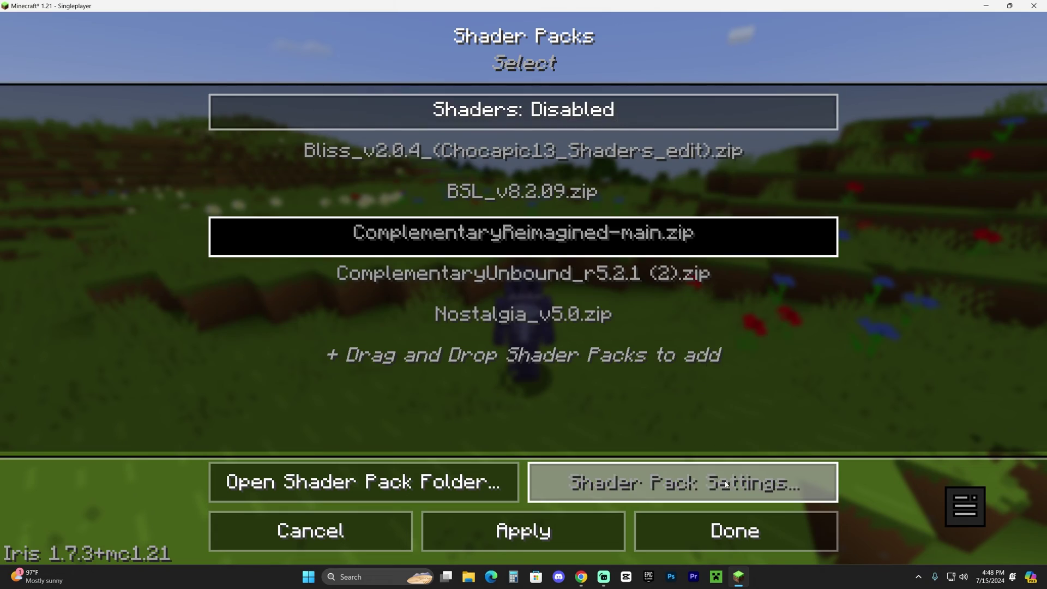
left_click(735, 530)
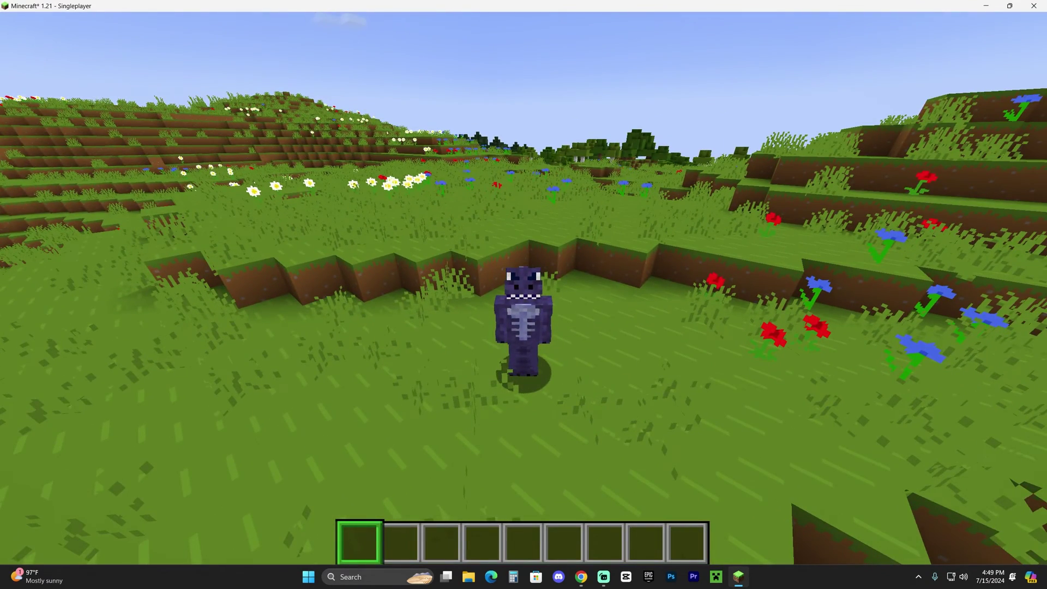
key("Escape")
left_click(447, 332)
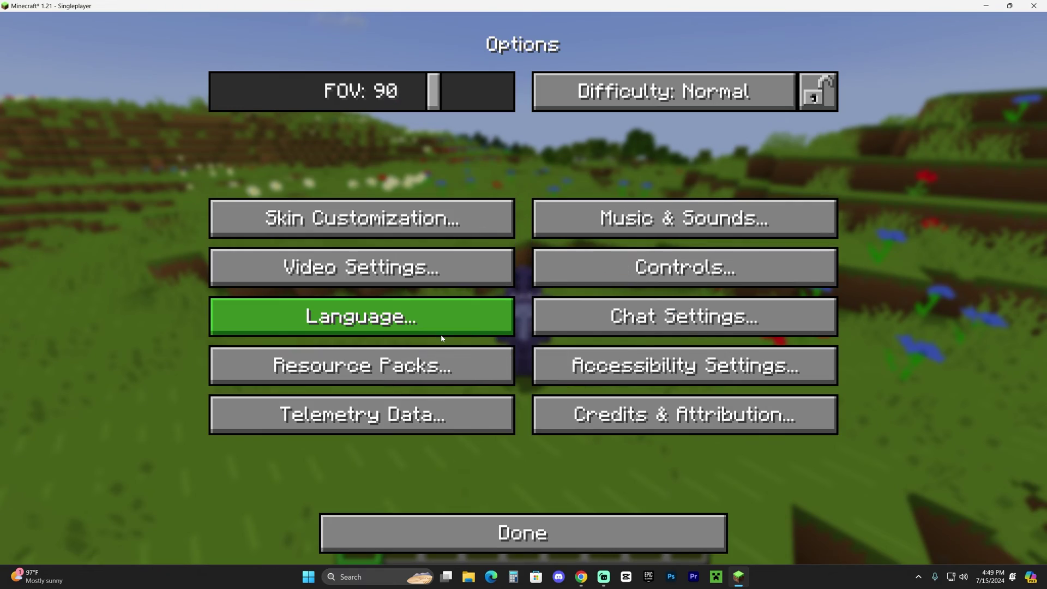
left_click(444, 266)
left_click(627, 44)
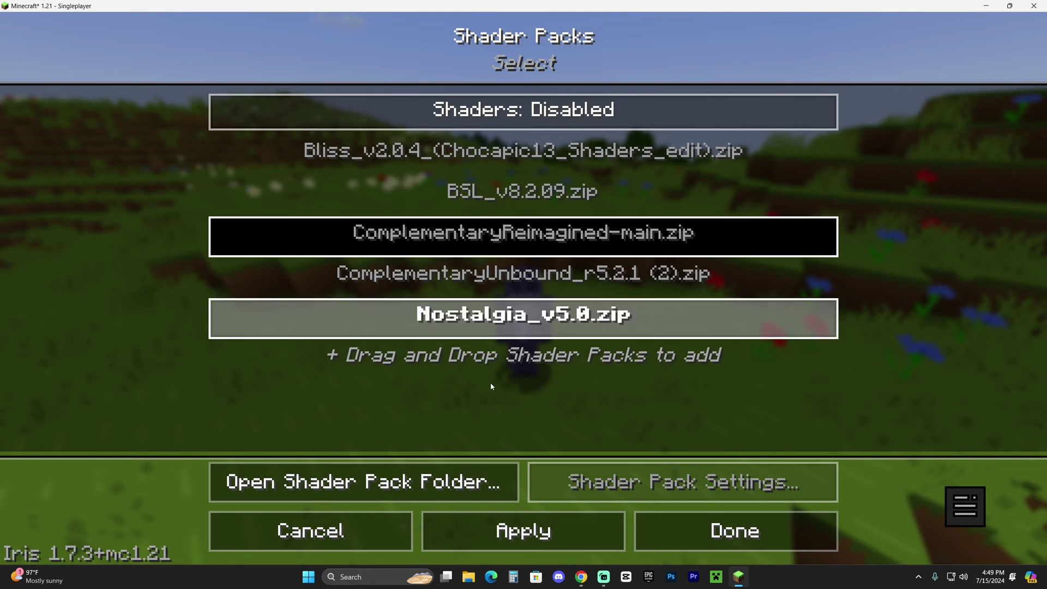
left_click(339, 489)
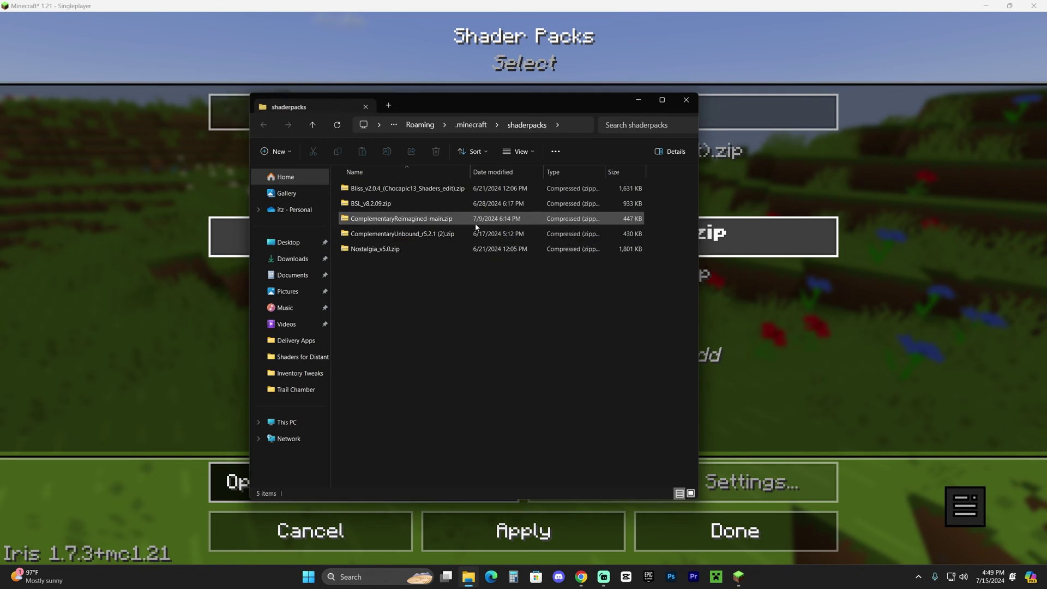
left_click_drag(554, 288, 438, 203)
left_click(498, 289)
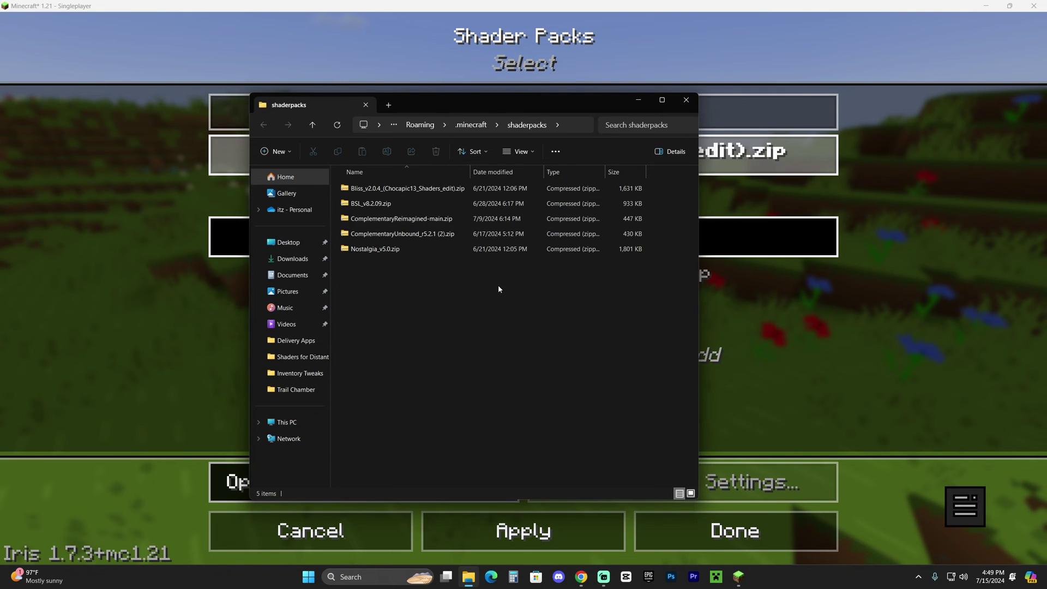
left_click_drag(538, 335, 363, 188)
left_click(511, 291)
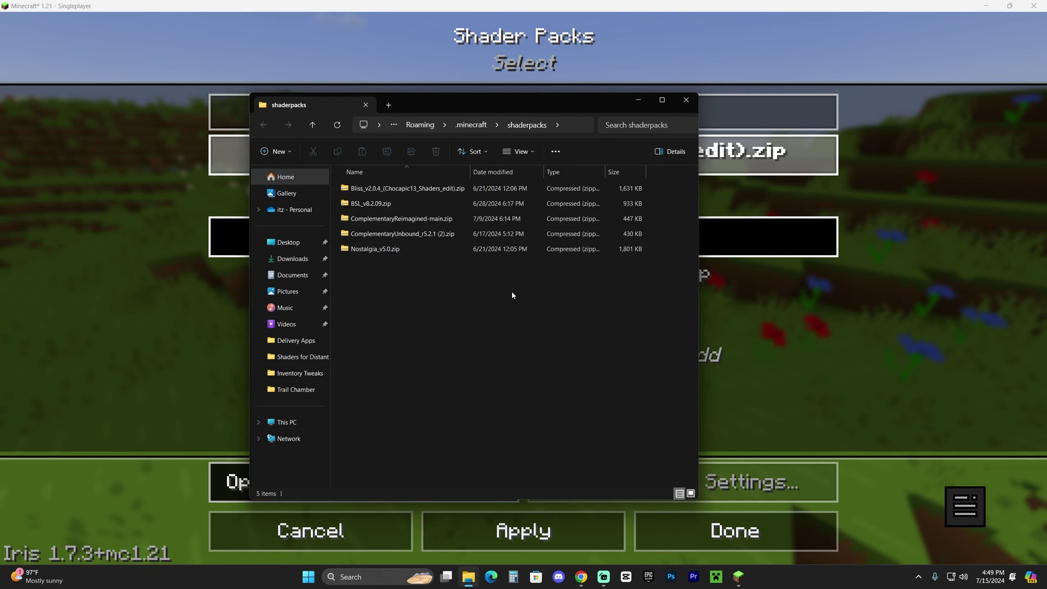
Minimize the game and copy the Bliss_v2.0.4_(Chocapic13_Shaders_edit) (1).zip file from the desktop into the shaderpacks folder.
left_click(1033, 6)
left_click_drag(602, 91, 600, 234)
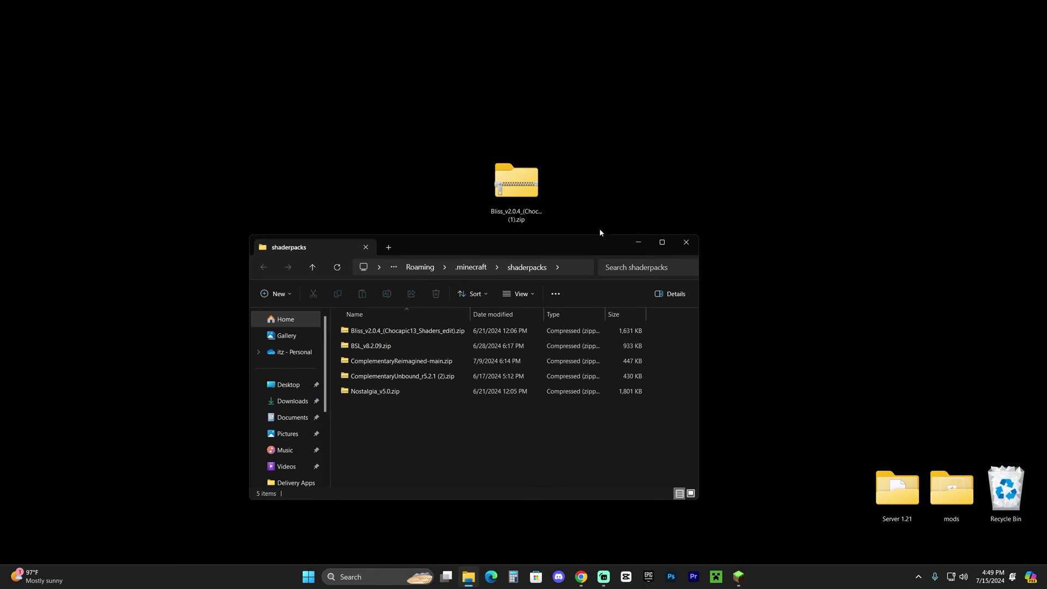
left_click(537, 182)
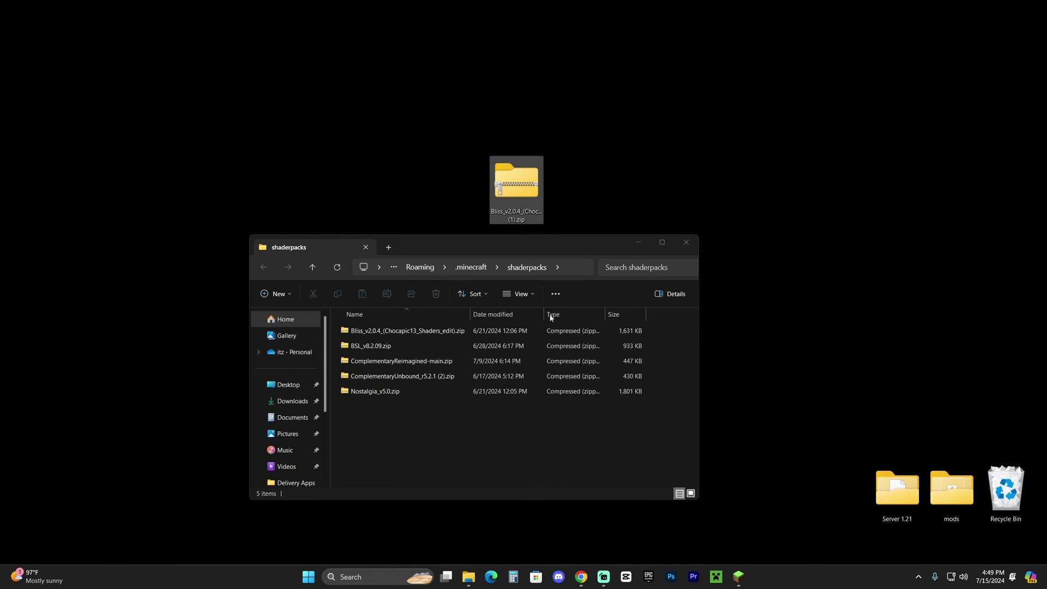
left_click_drag(516, 185, 673, 396)
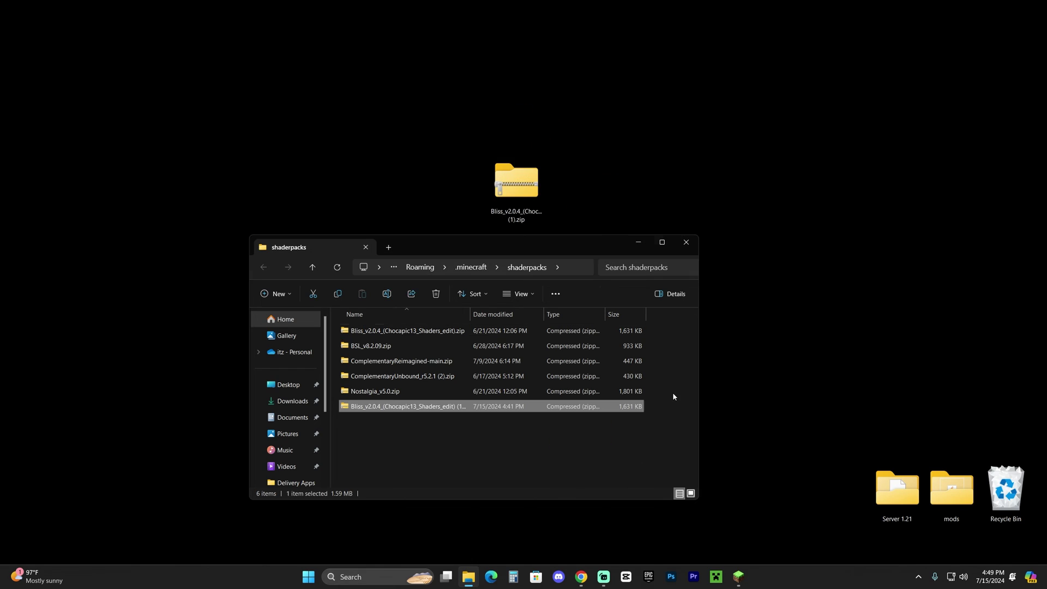
left_click(523, 187)
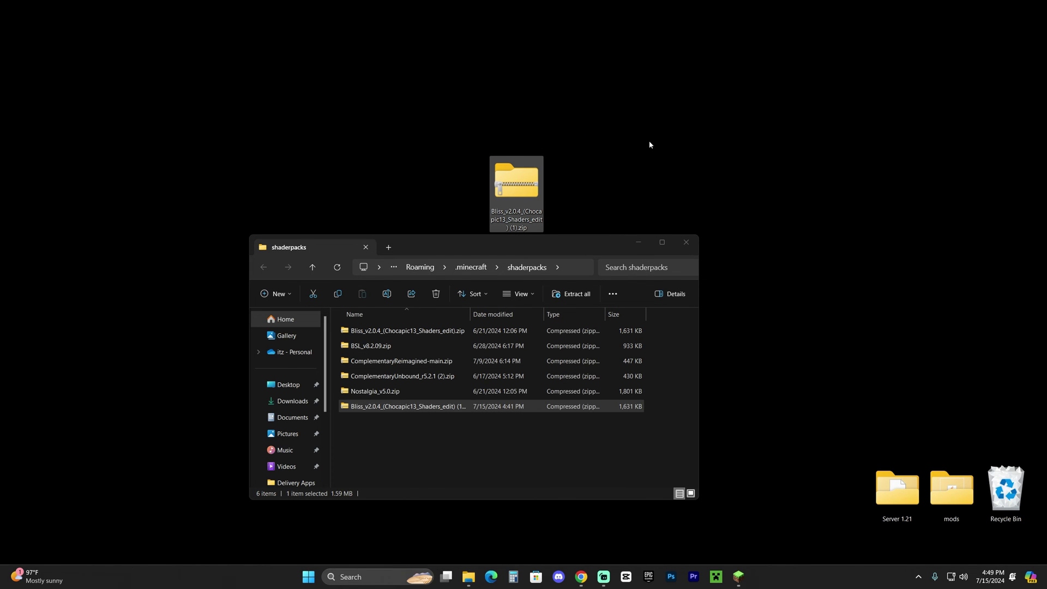
left_click(597, 450)
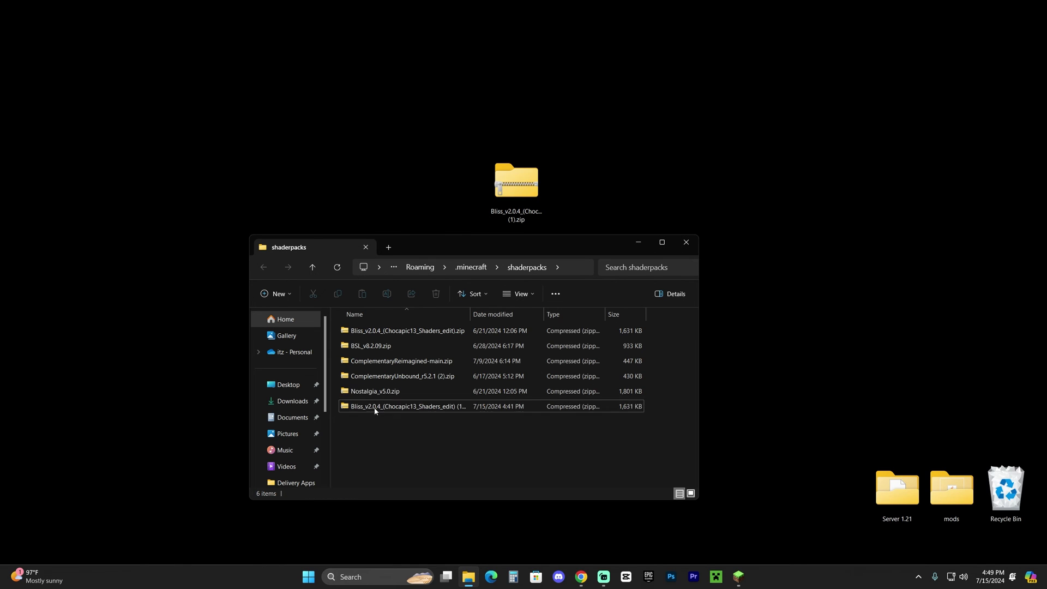
Close the shaderpacks folder, apply Bliss_v2.0.4_(Chocapic13_Shaders_edit) (1).zip in Minecraft's Shader Packs screen, and return to the world.
left_click_drag(411, 421, 389, 410)
left_click(686, 242)
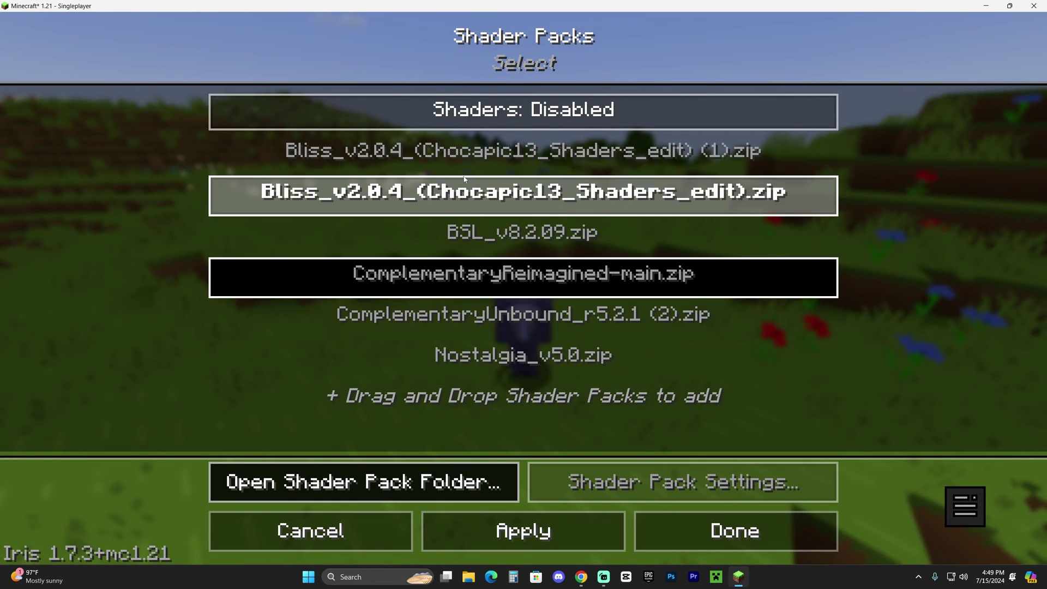
left_click(510, 146)
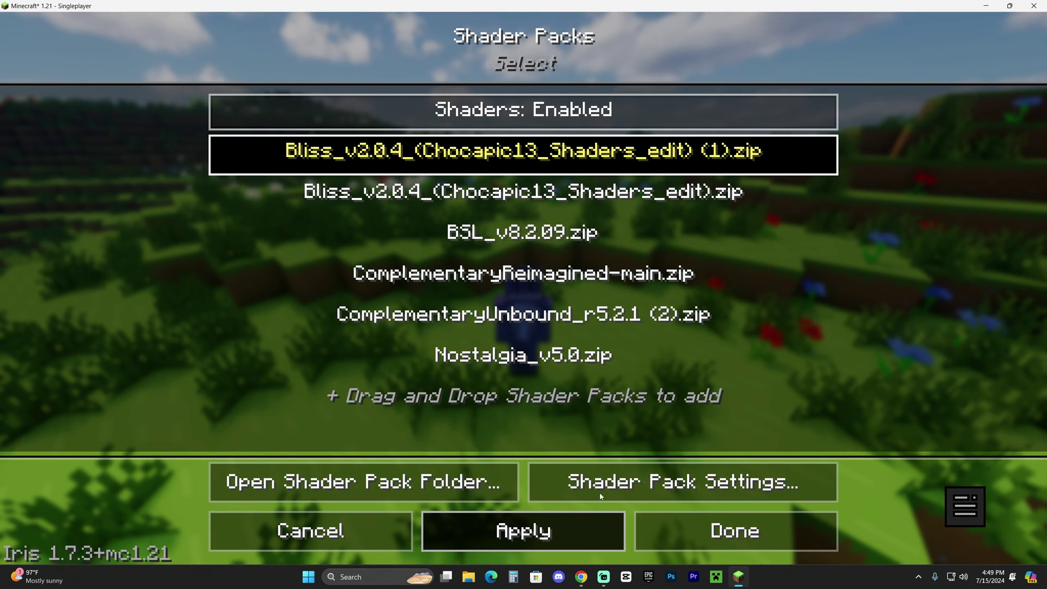
left_click(746, 541)
key("Escape")
key("Escape")
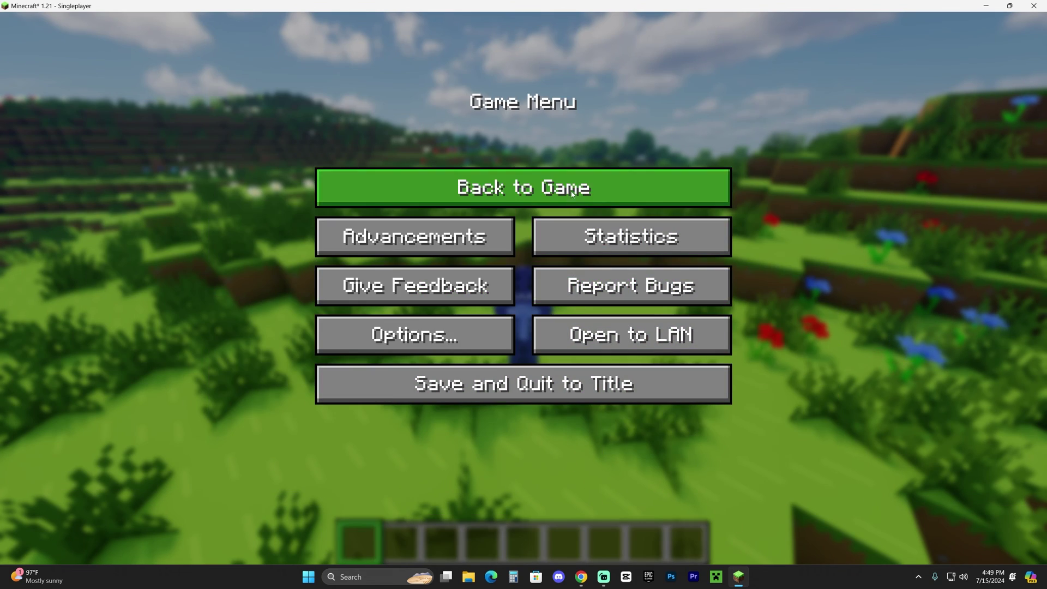
key("Escape")
Walk around the meadow in first-person and third-person views to examine the shader's lighting, shadows and sky.
key("w")
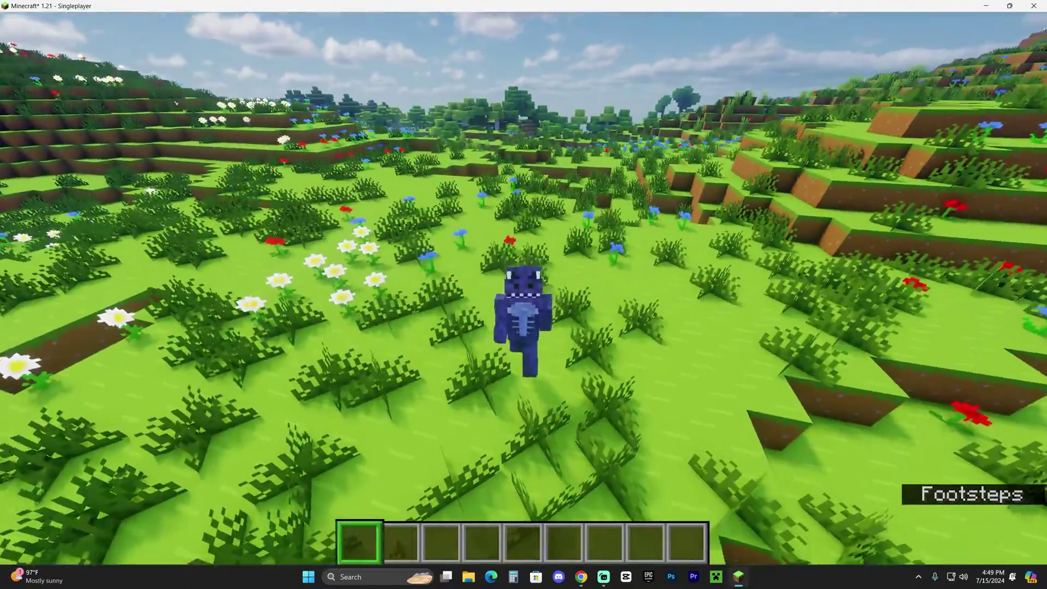
key("F5")
key("w")
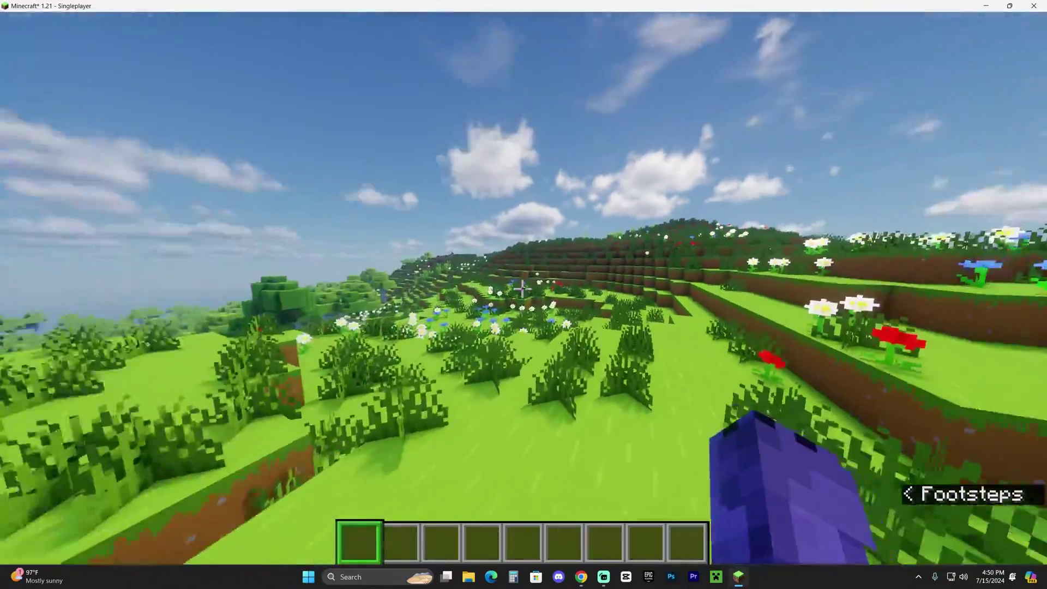
key("F5")
key("F5")
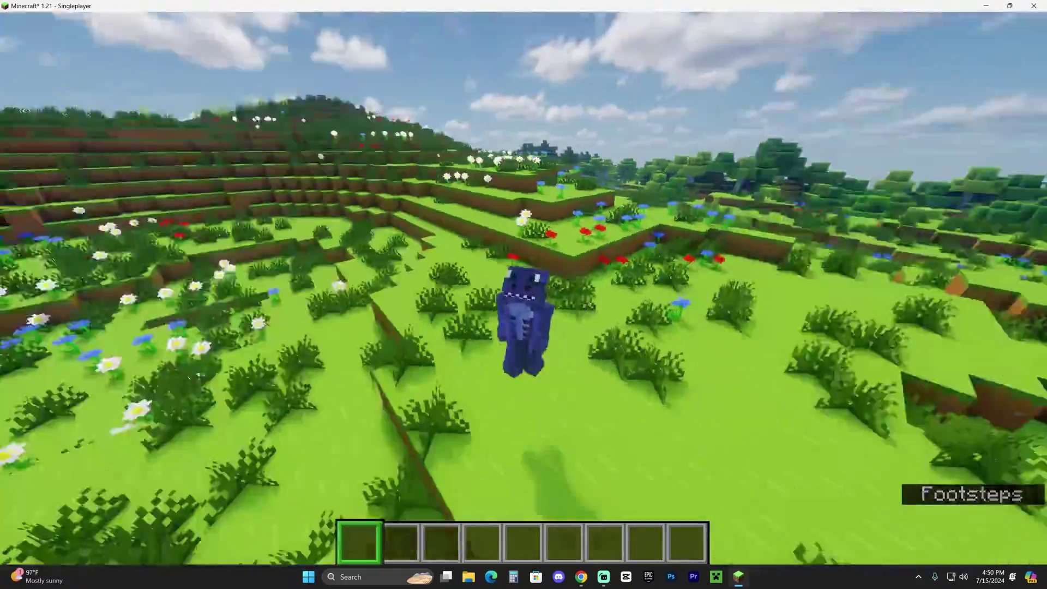
key("w")
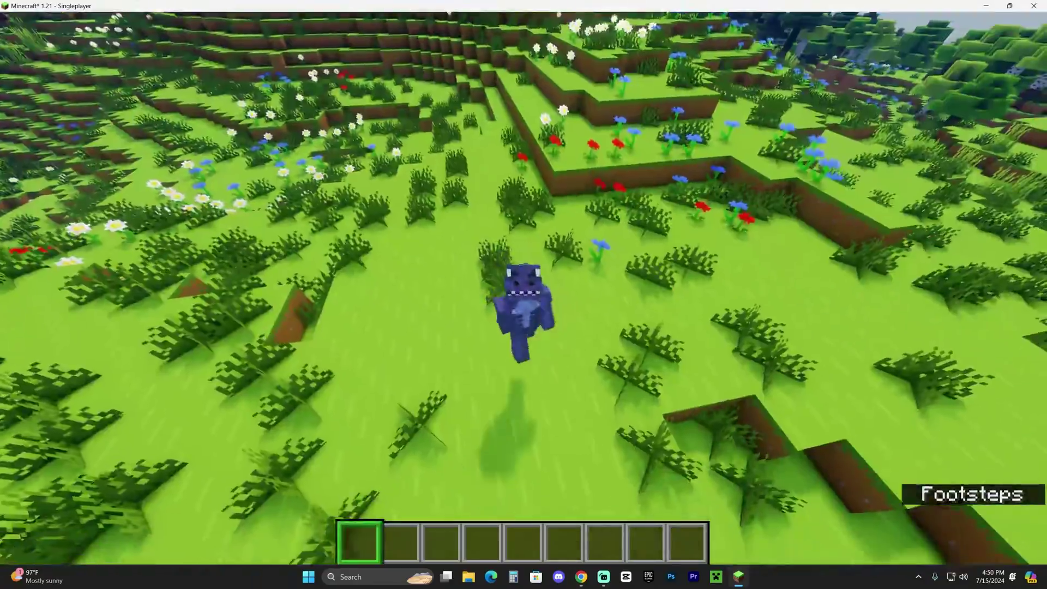
key("w")
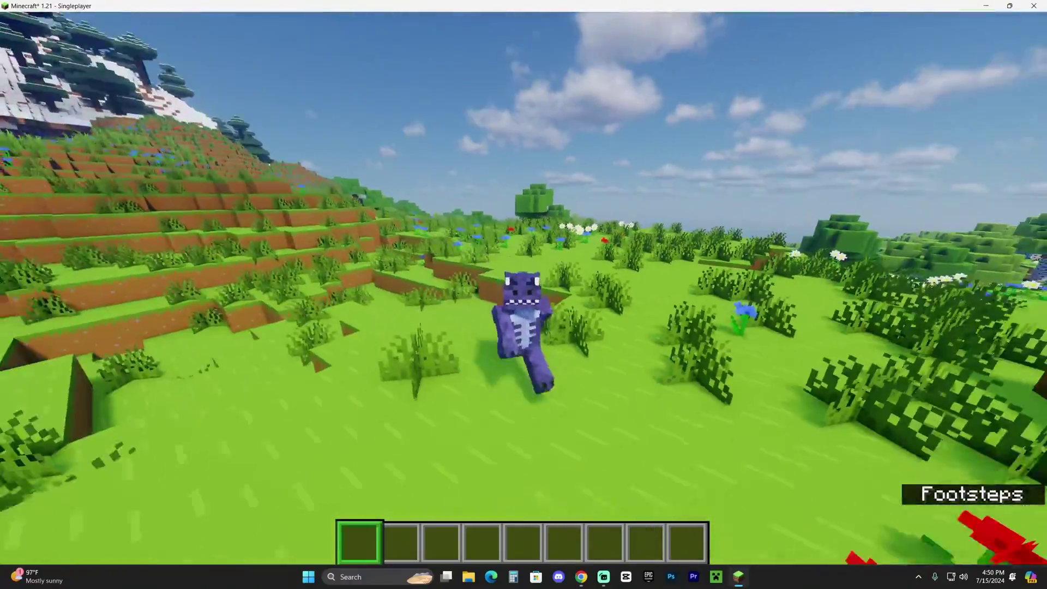
key("w")
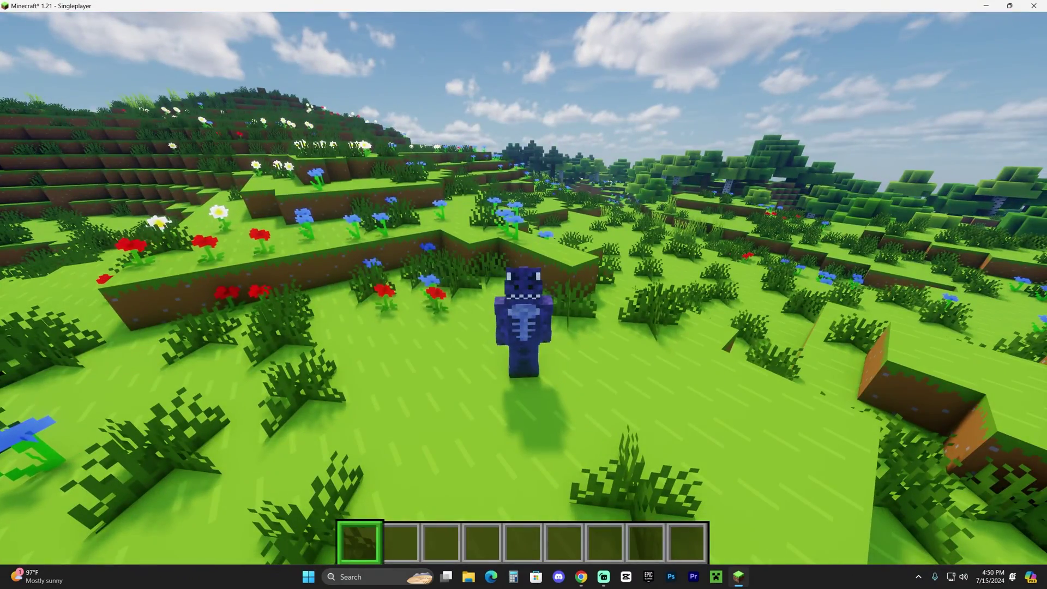
Toggle the shaders off and back on to compare the visuals while running through the meadow.
key("k")
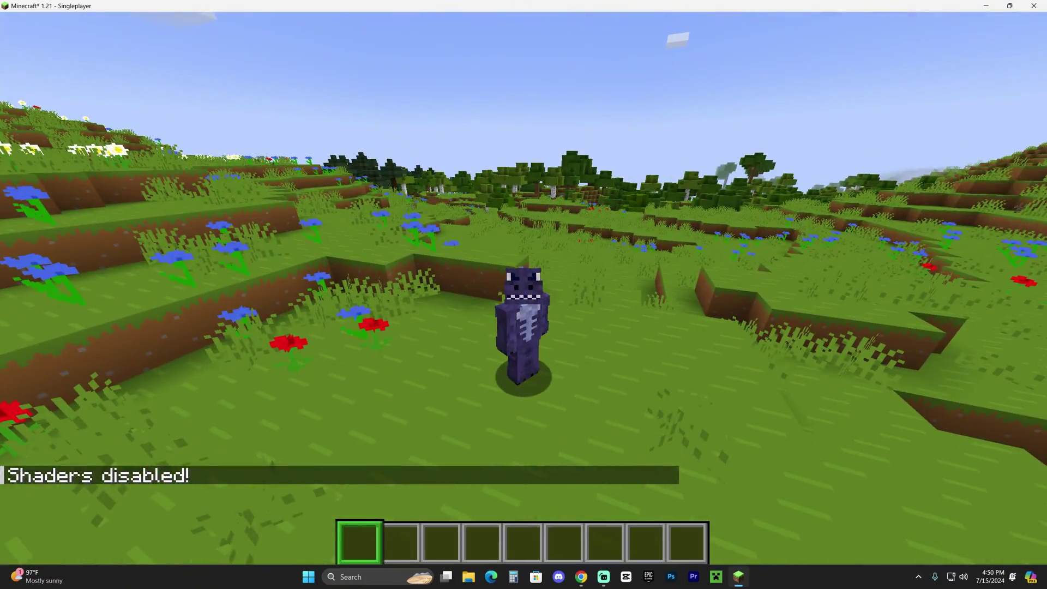
key("k")
key("w")
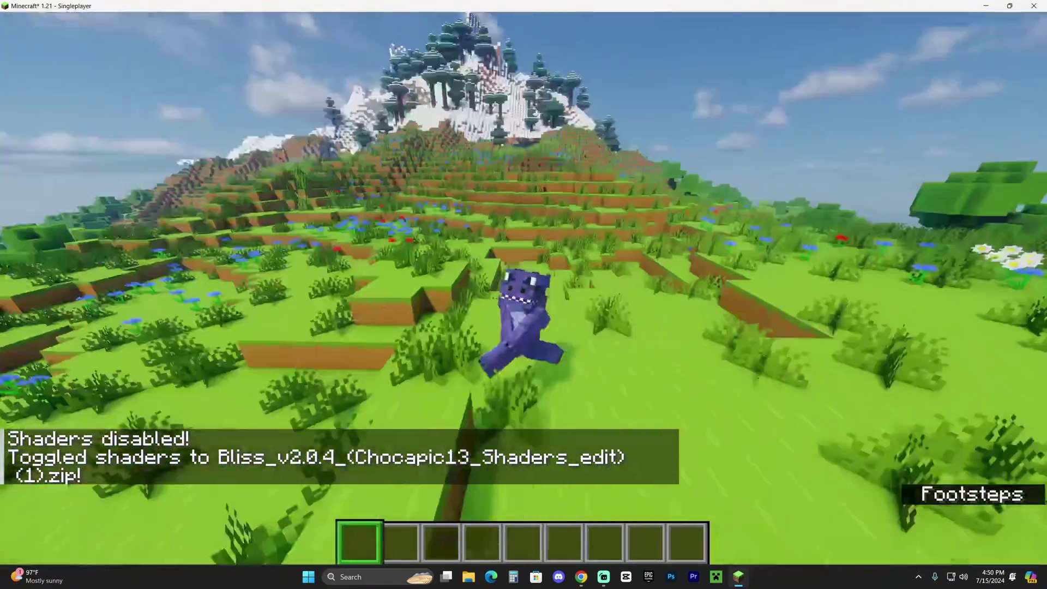
key("w")
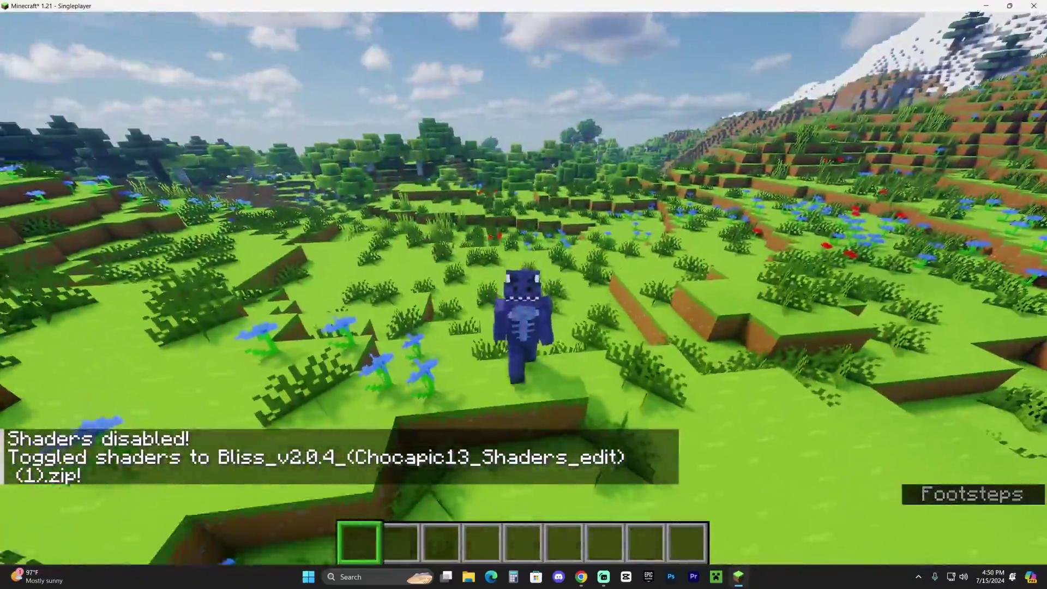
key("w")
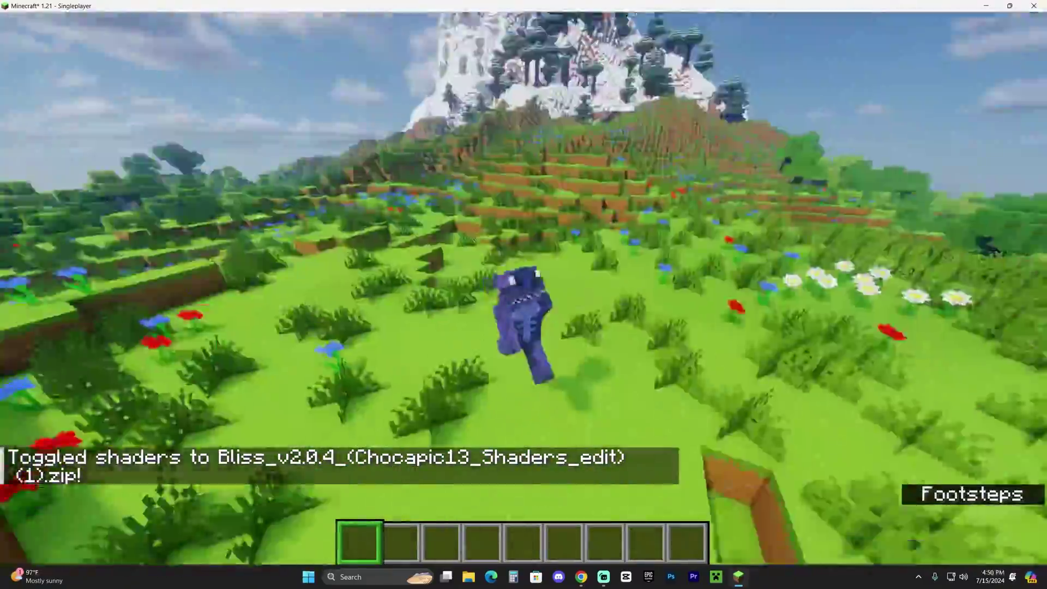
key("w")
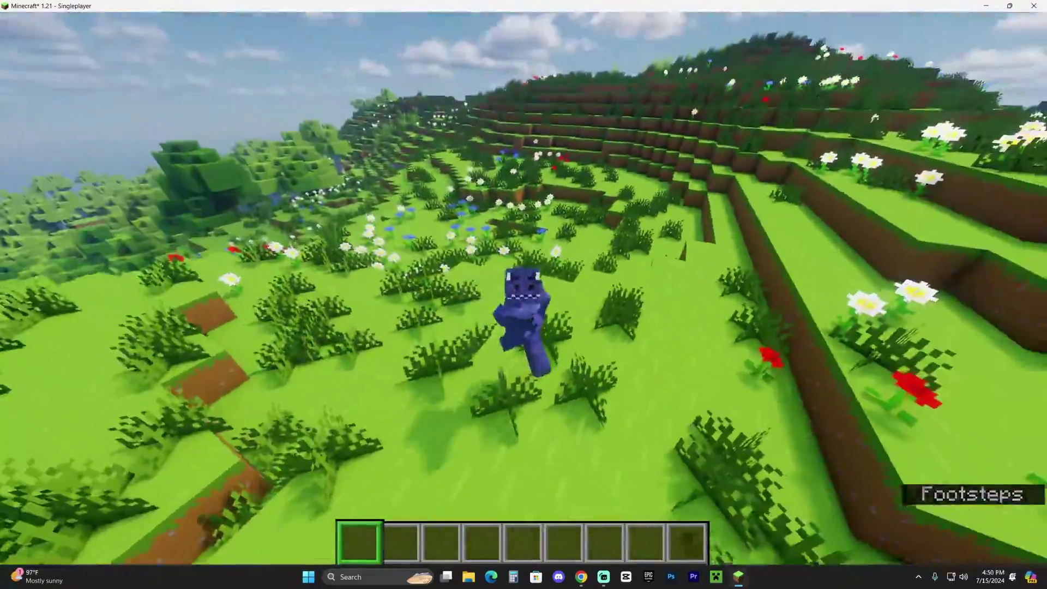